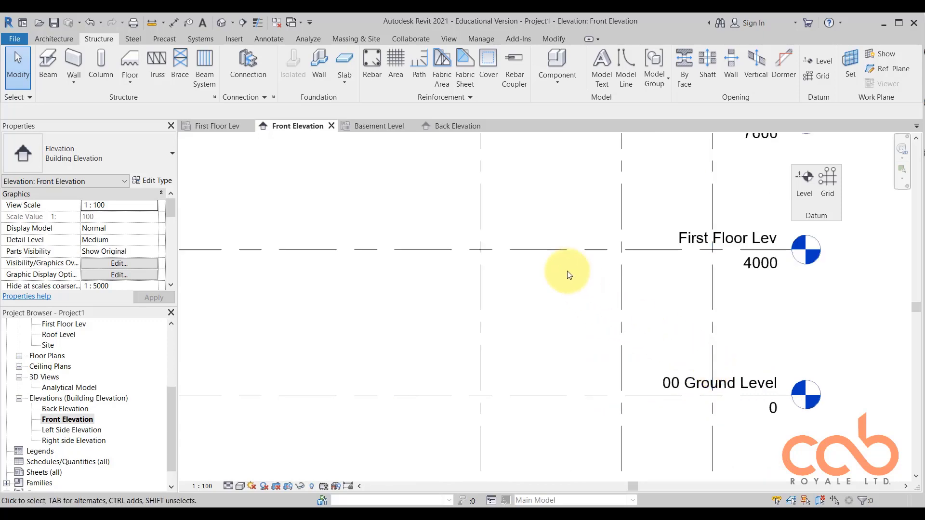
middle_click_drag(582, 239, 549, 418)
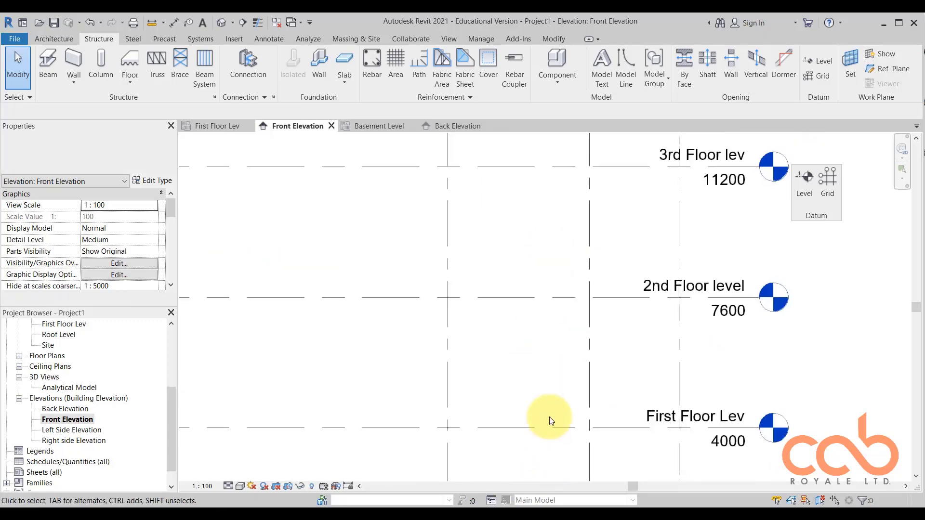
middle_click_drag(520, 264, 531, 326)
scroll(525, 238, "down", 1)
scroll(525, 238, "down", 2)
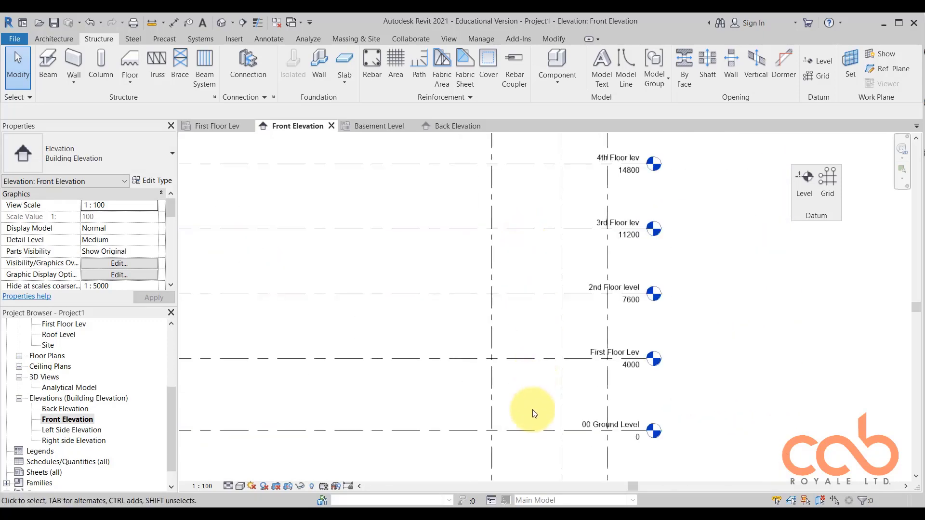
scroll(539, 394, "up", 4)
left_click(535, 399)
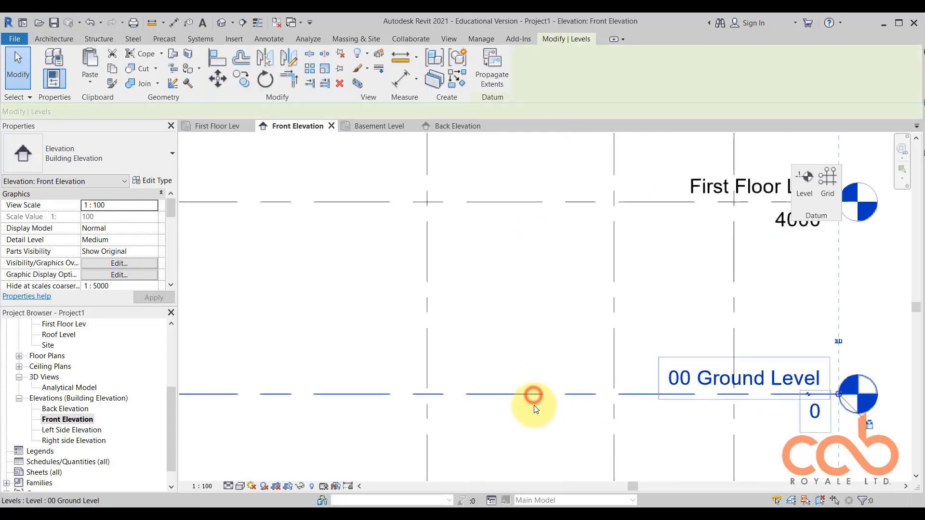
left_click(457, 79)
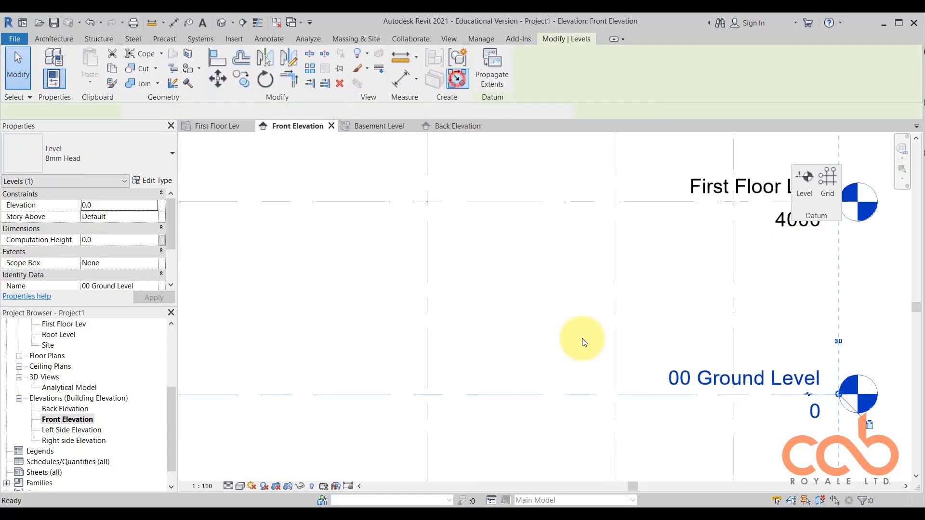
left_click(499, 55)
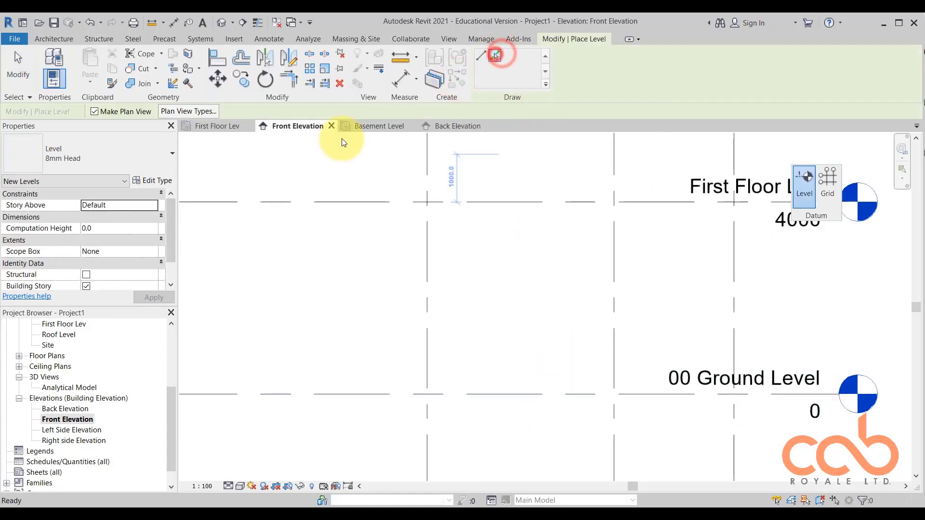
left_click(281, 111)
type("400.0")
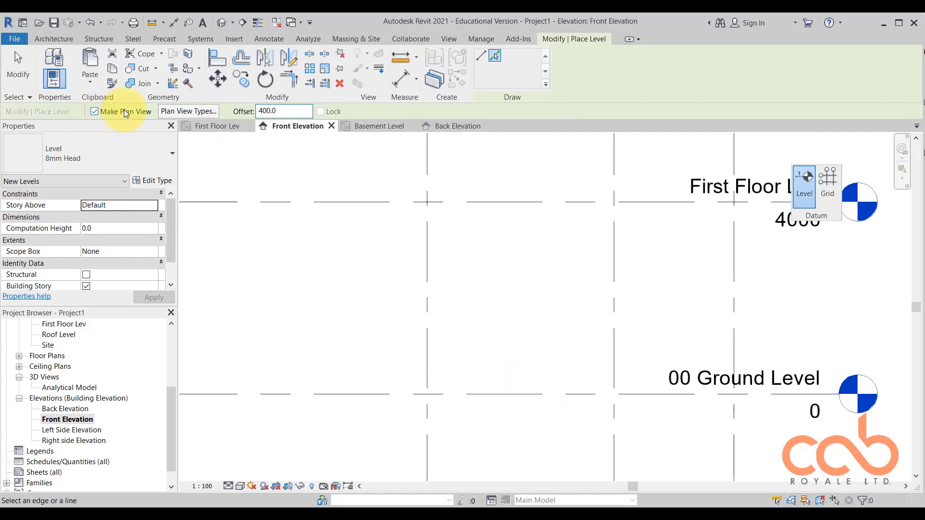
scroll(484, 304, "down", 2)
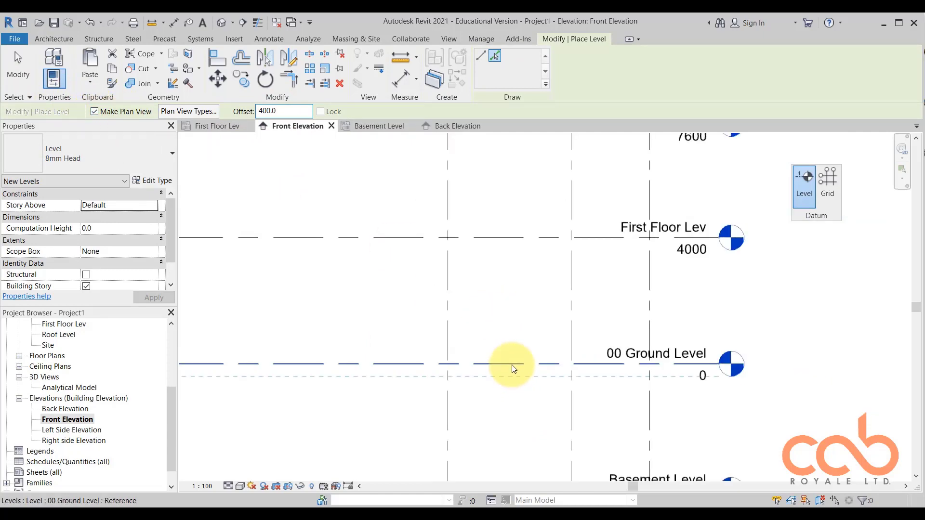
key("Escape")
Create a level 400 mm above 00 Ground Level by picking that level's line with an offset of 400, including a plan view.
scroll(175, 377, "up", 2)
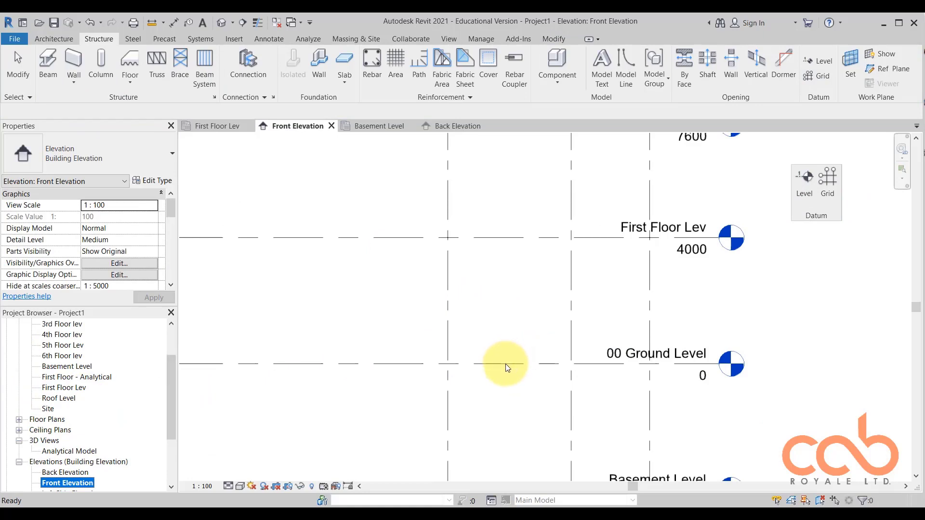
scroll(510, 374, "down", 2)
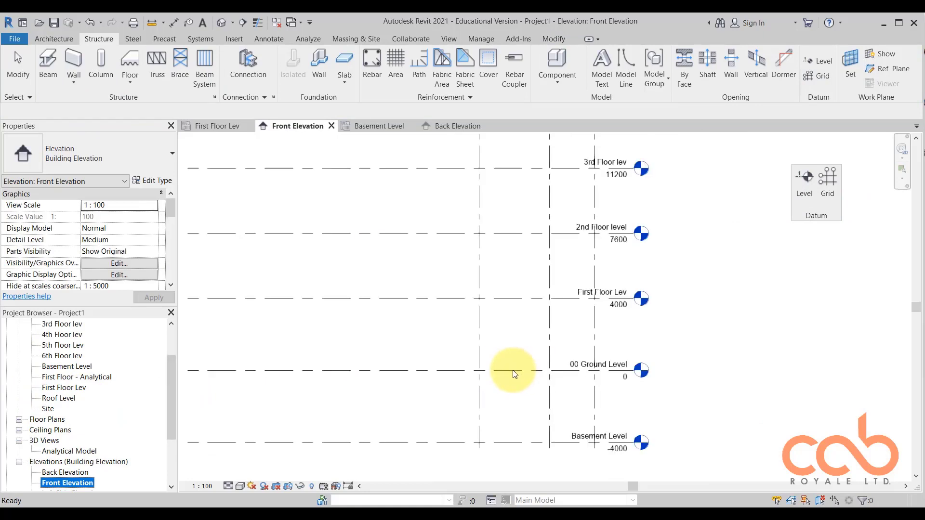
left_click(513, 371)
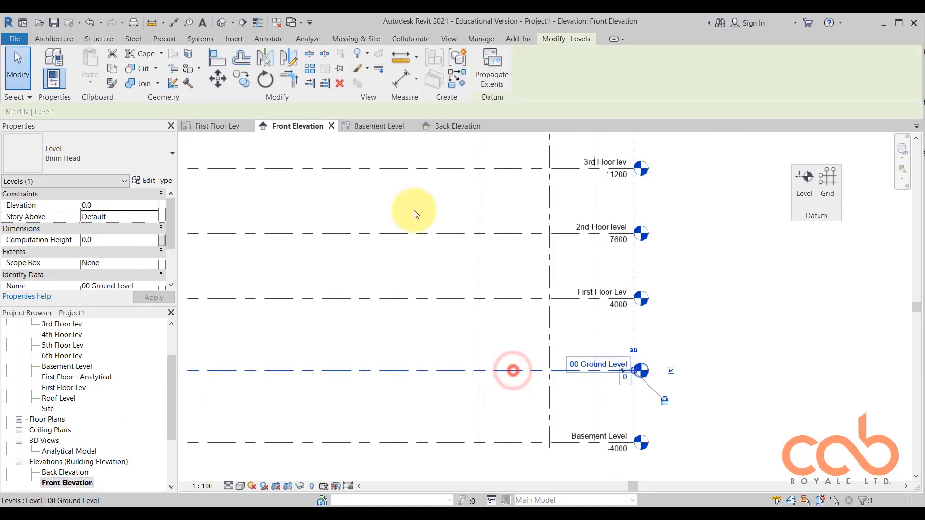
left_click(455, 79)
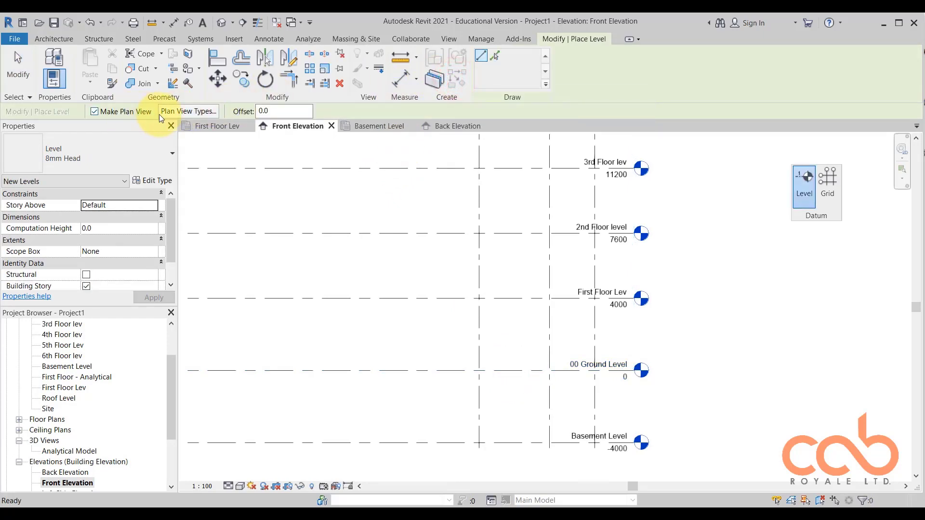
left_click(275, 110)
type("40")
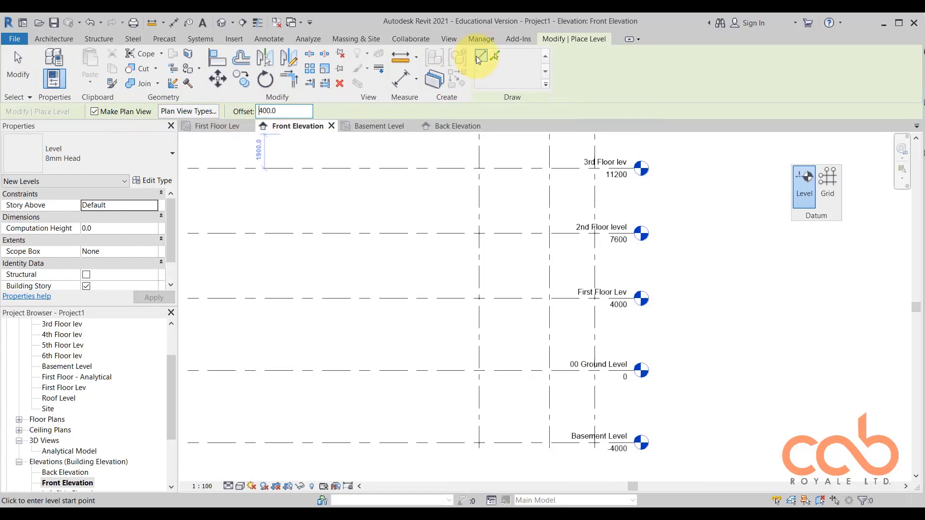
left_click(497, 55)
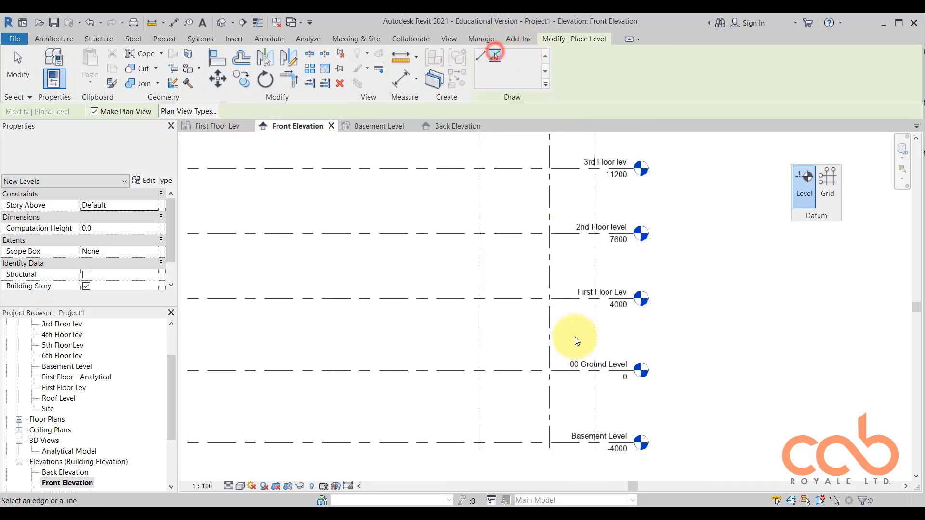
left_click(526, 370)
scroll(640, 371, "up", 4)
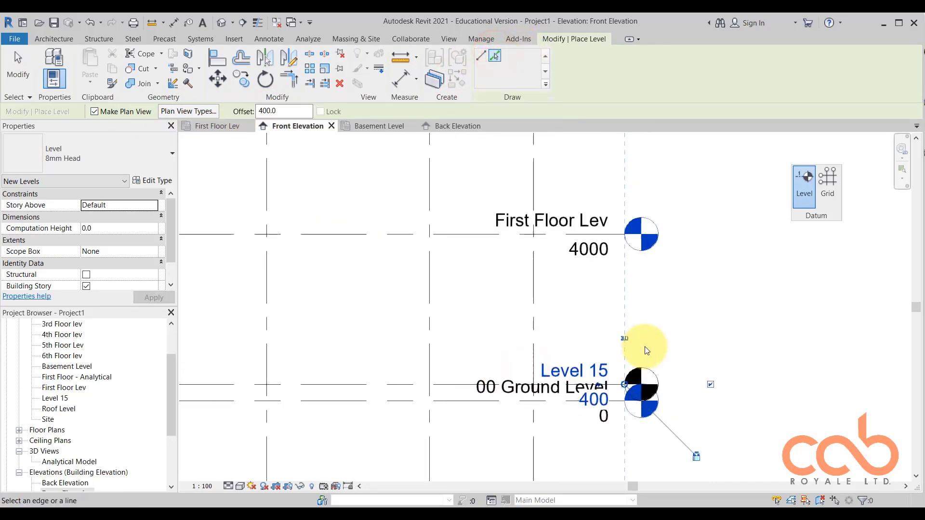
key("Escape")
key("Escape")
Bend the new 400 level's line with an elbow so its head and label sit clear above the 00 Ground Level label.
left_click(446, 384)
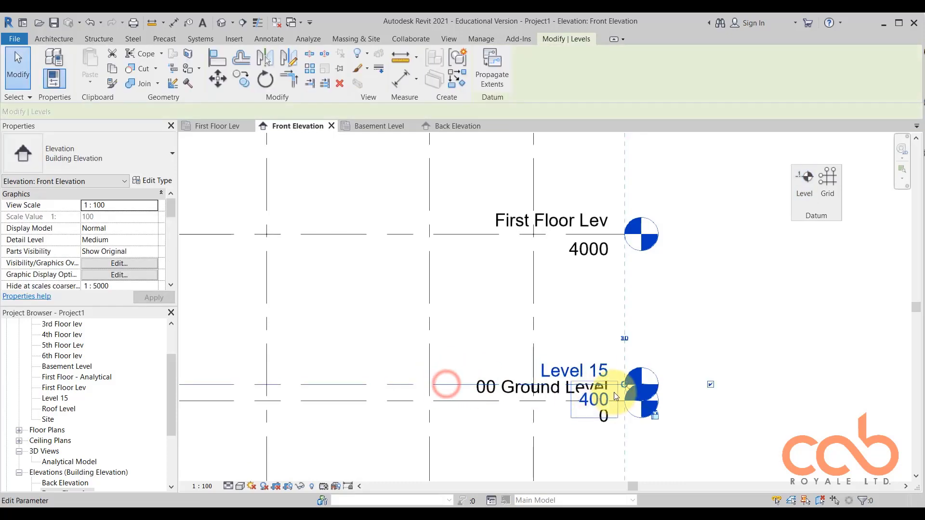
left_click_drag(600, 386, 619, 342)
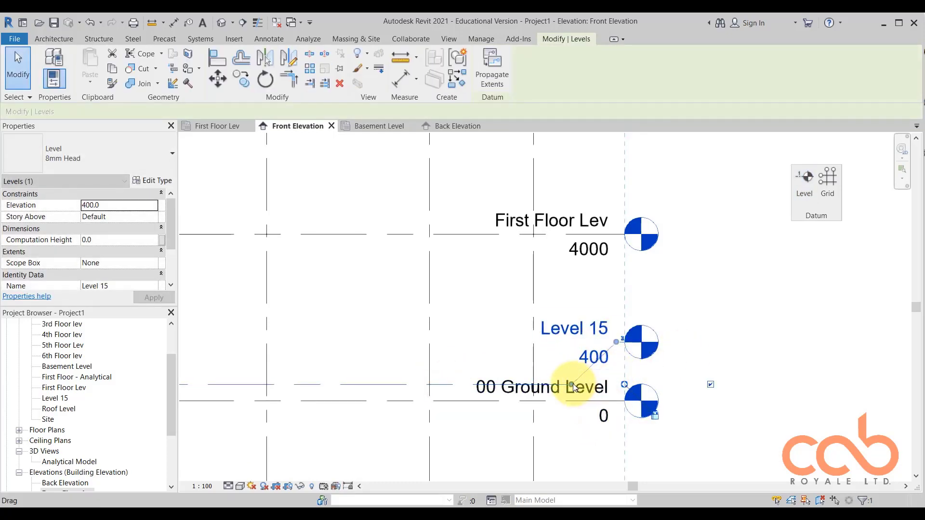
left_click_drag(573, 383, 611, 382)
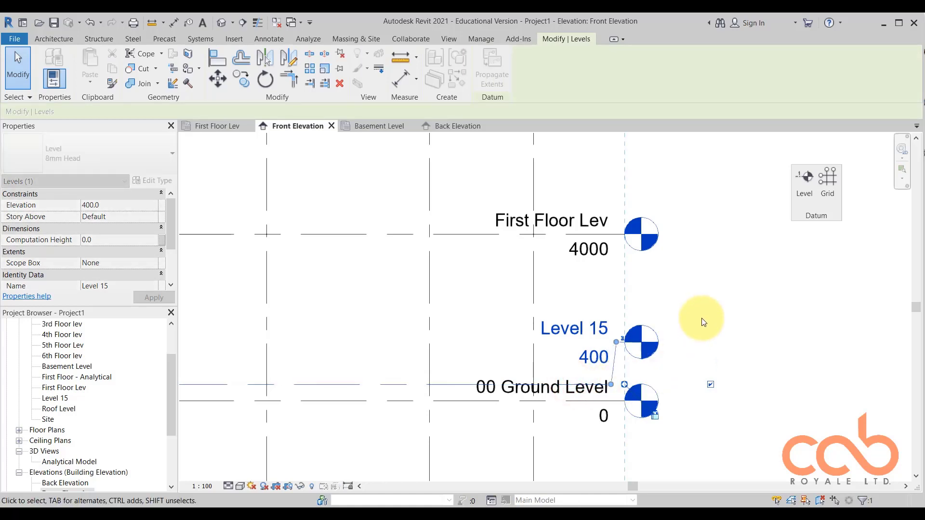
left_click(702, 320)
Rename the new level at elevation 400 as "Ground floor Level".
scroll(698, 318, "down", 2)
scroll(648, 341, "up", 2)
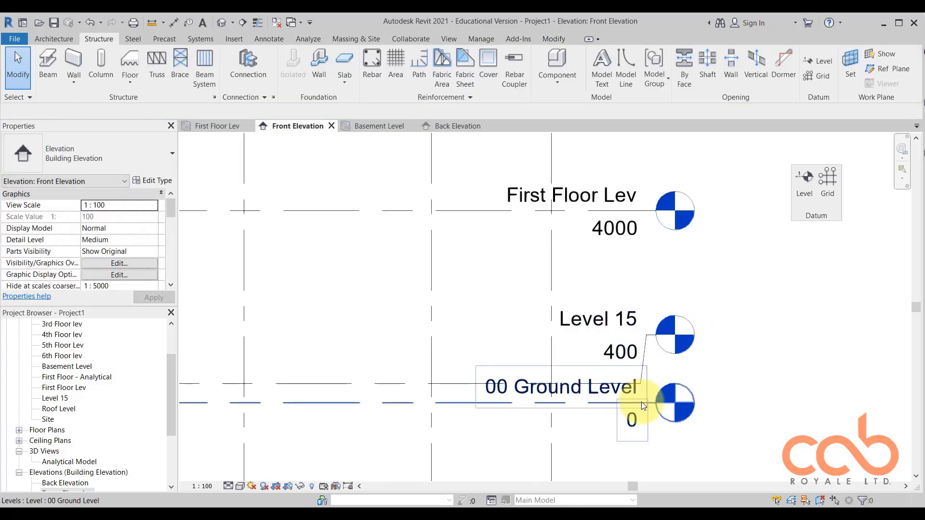
left_click(568, 318)
left_click(568, 318)
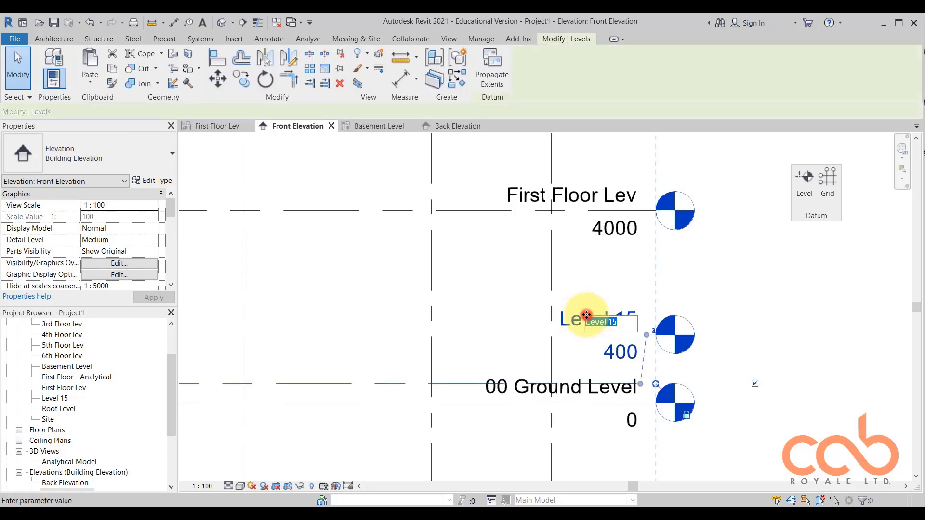
left_click(641, 331)
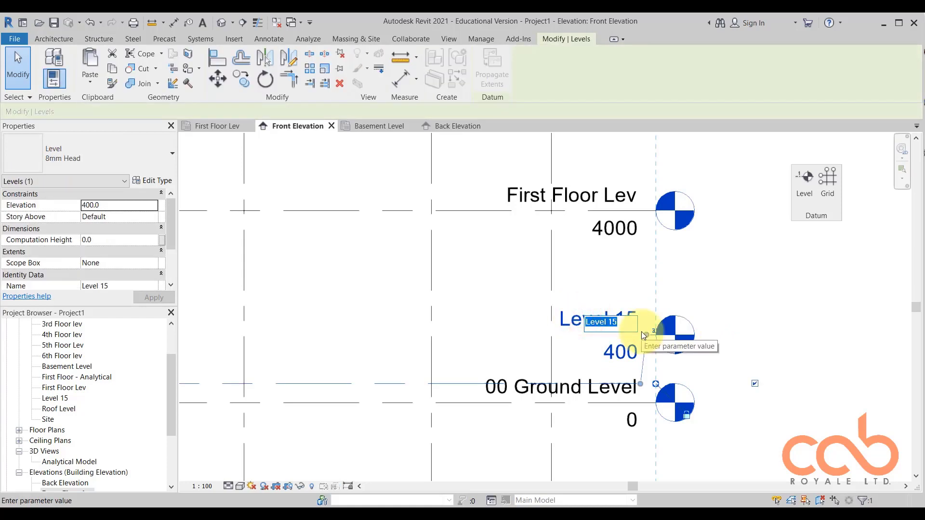
type("Grounf")
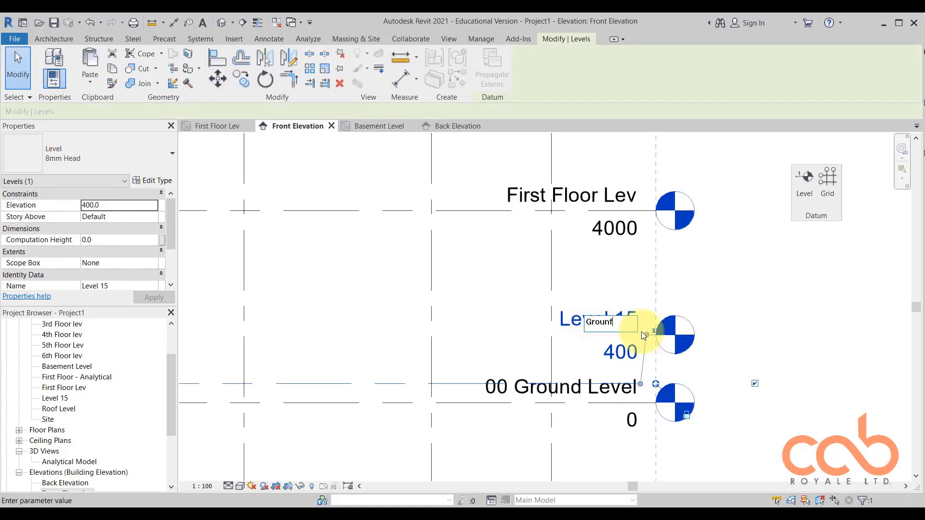
key("BackSpace")
type("d floor Level")
left_click(718, 308)
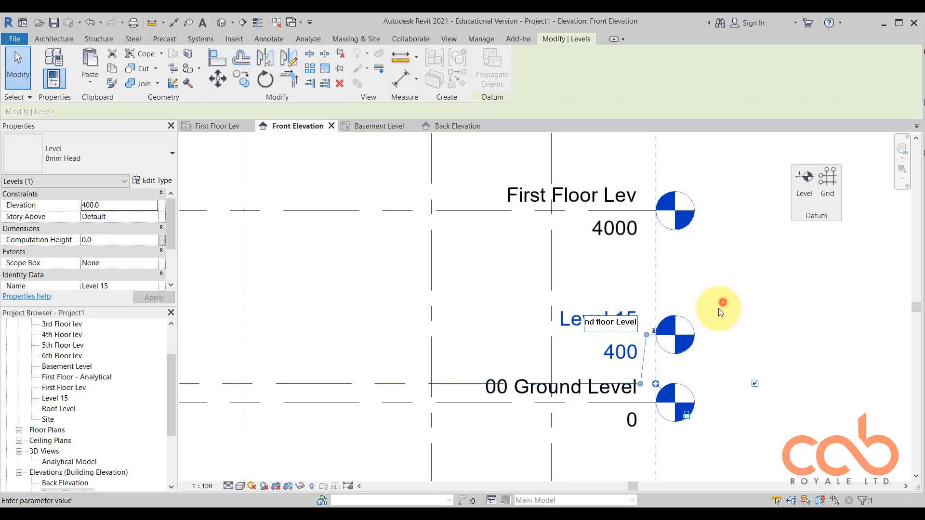
Open the structural plan view of Ground floor Level.
scroll(748, 326, "down", 5)
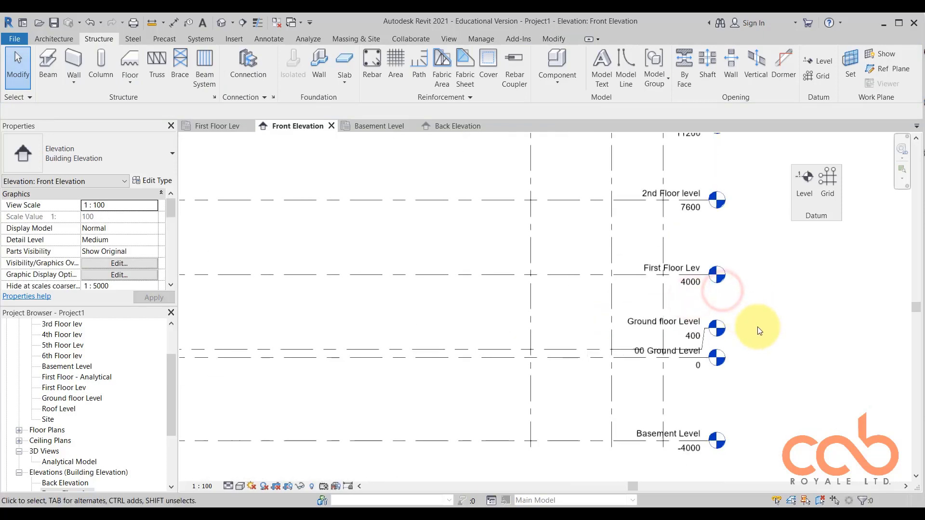
middle_click_drag(765, 337, 731, 400)
scroll(775, 346, "down", 3)
scroll(602, 395, "up", 3)
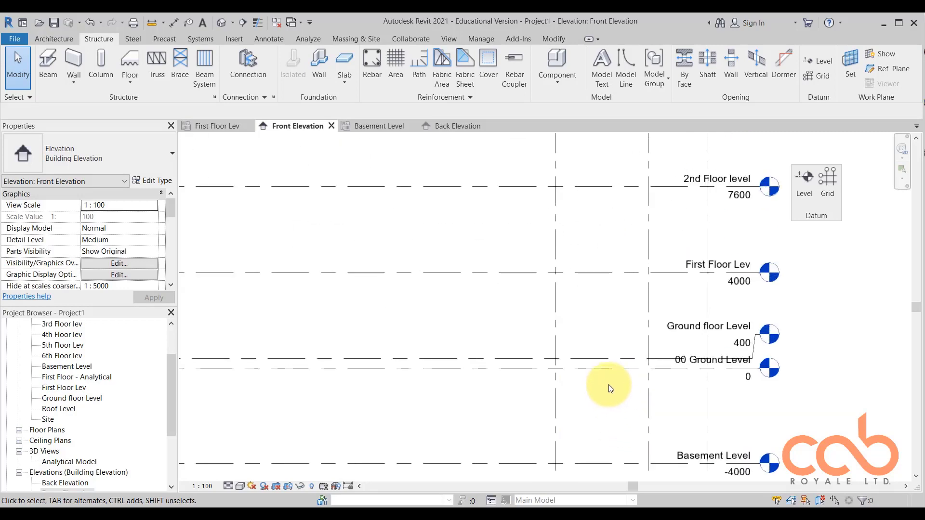
scroll(657, 351, "down", 2)
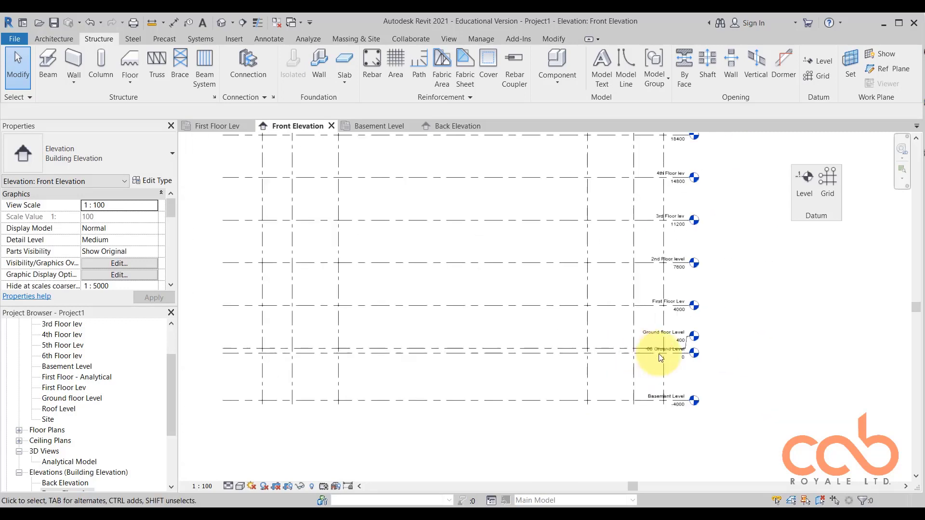
double_click(77, 399)
scroll(537, 294, "up", 2)
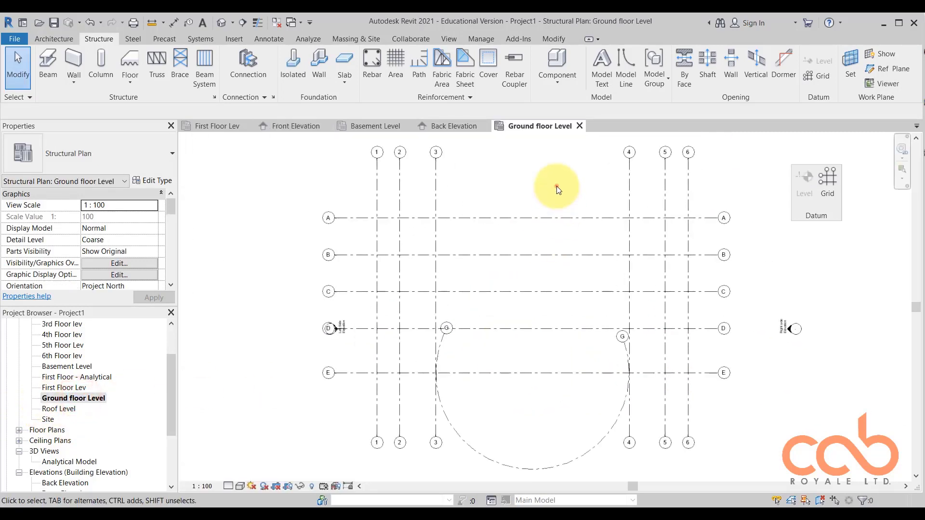
middle_click_drag(556, 186, 493, 207)
scroll(481, 192, "down", 3)
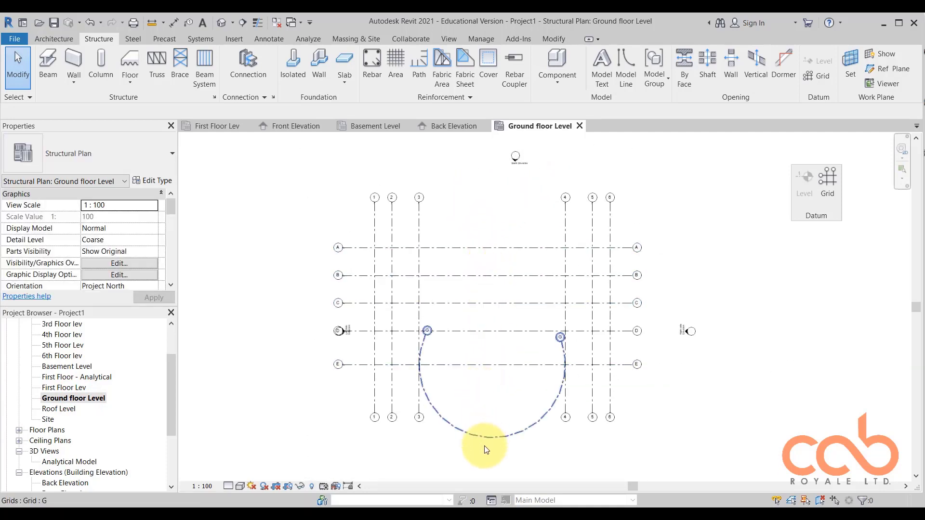
Create a vertical grid midway between grids 3 and 4 by picking grid 3 with an offset of 10500.
left_click(419, 245)
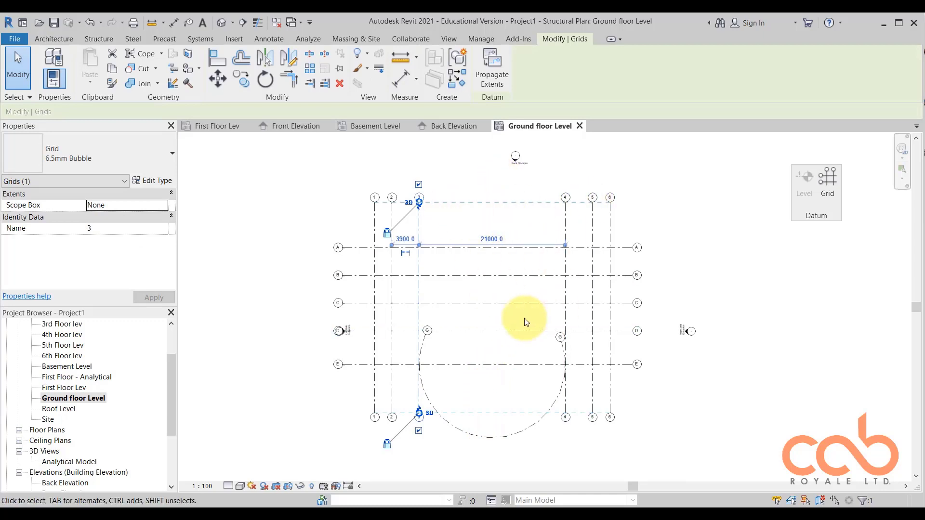
scroll(513, 295, "up", 2)
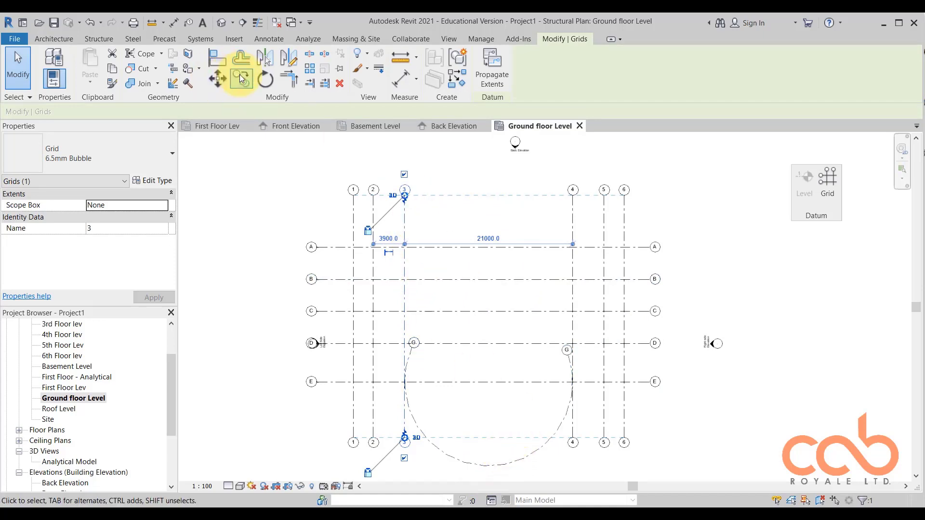
left_click(455, 75)
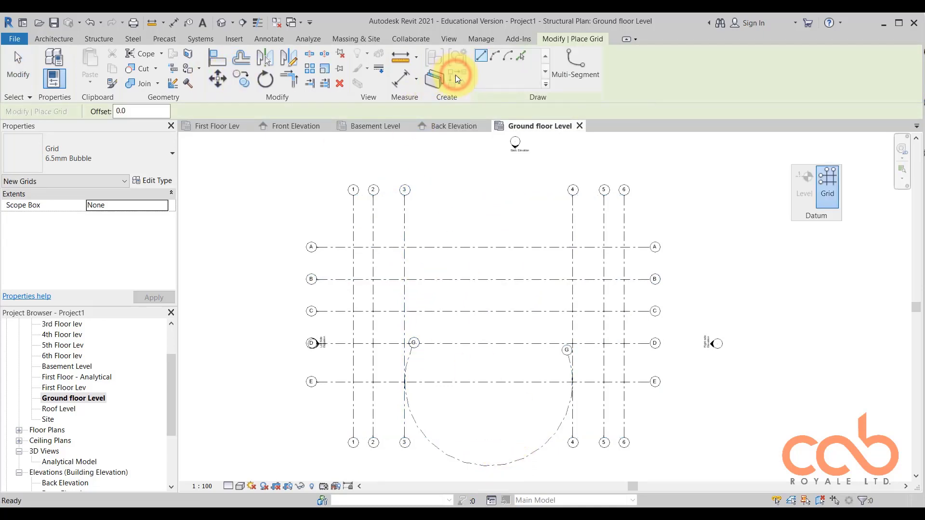
double_click(128, 111)
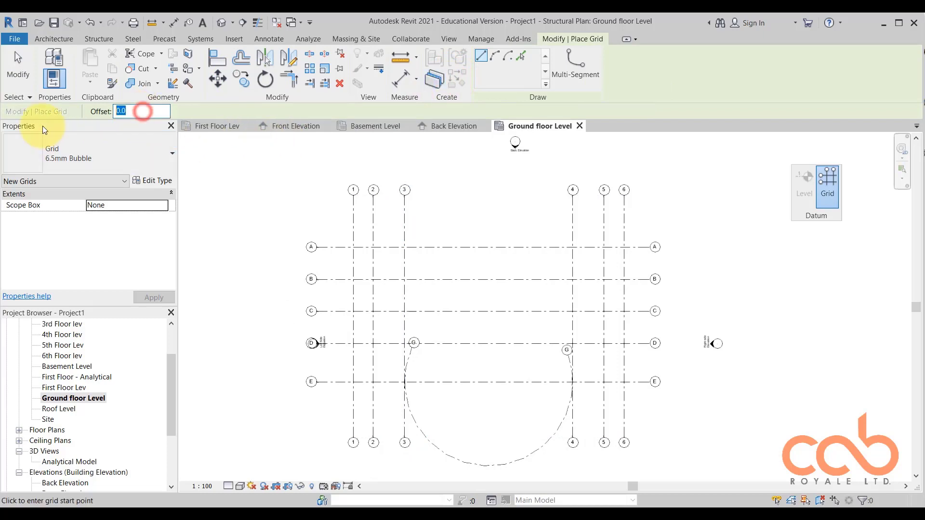
type("10500.0")
left_click(520, 56)
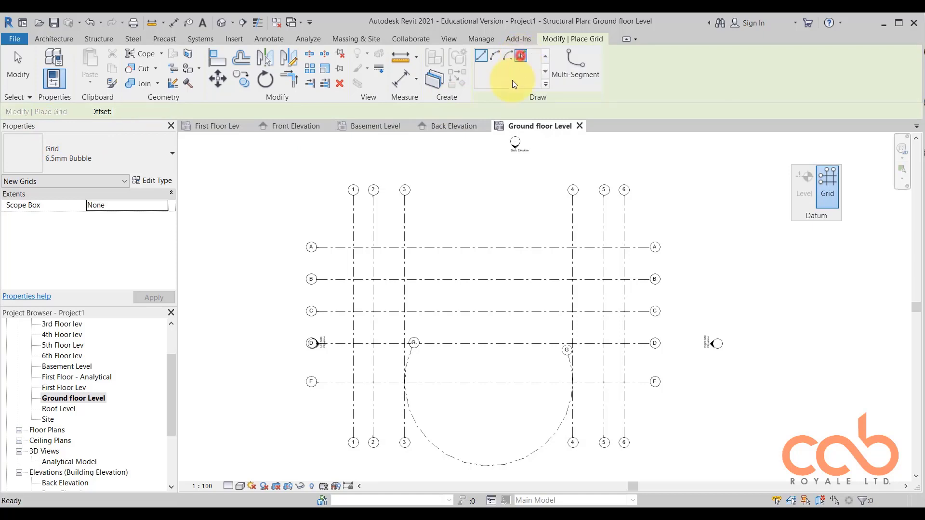
left_click(407, 264)
scroll(490, 179, "up", 4)
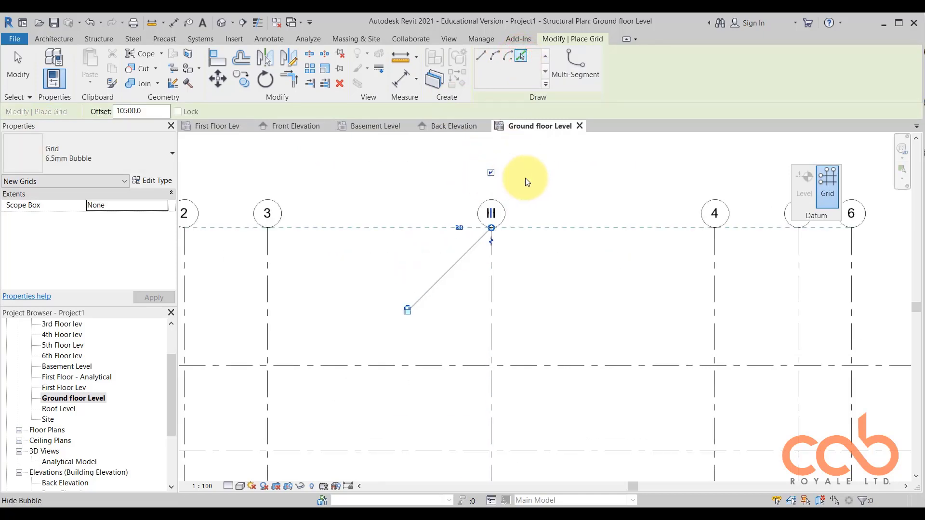
key("Escape")
key("Escape")
Rename the new grid midway between grids 3 and 4 as 3a.
left_click(491, 213)
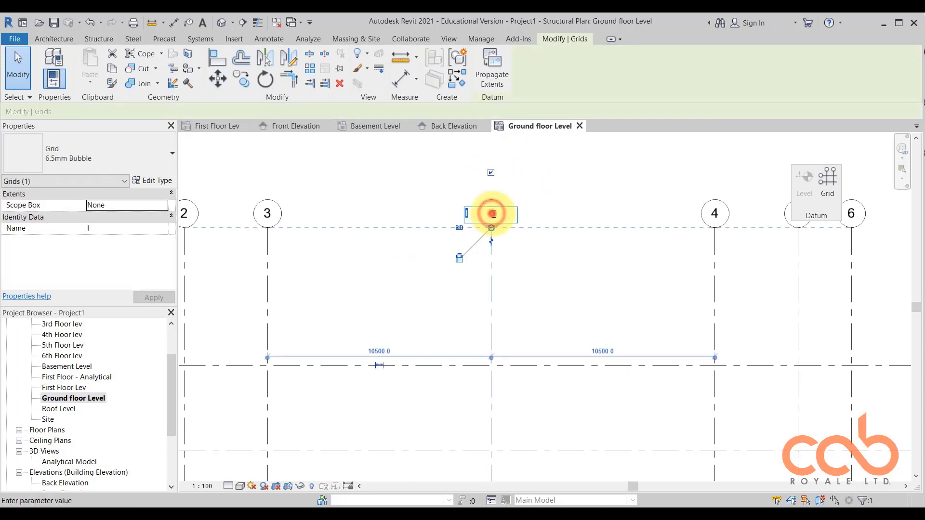
left_click(494, 214)
double_click(482, 213)
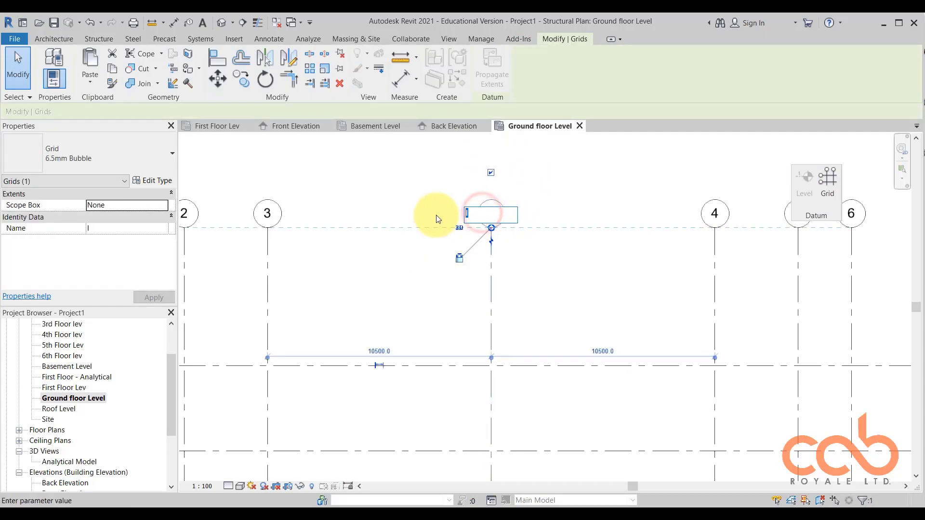
type("3a")
left_click(568, 182)
scroll(565, 178, "down", 5)
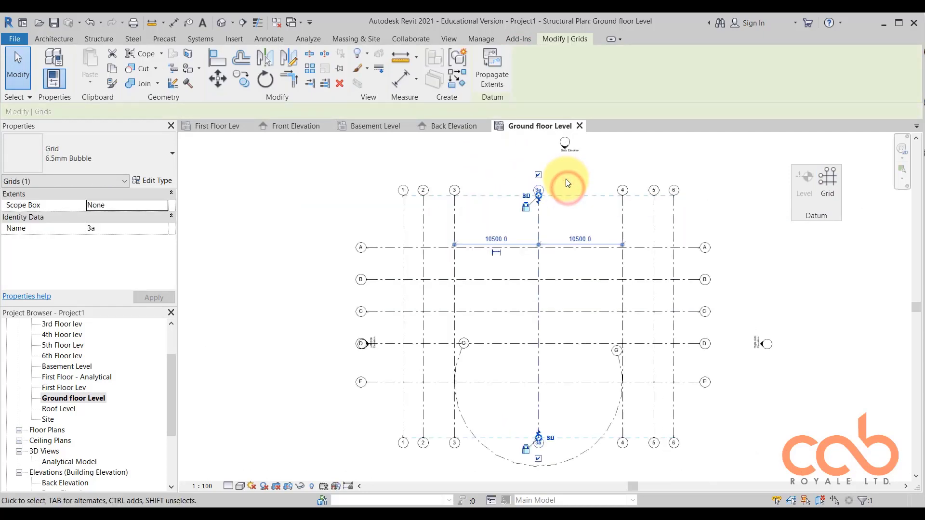
left_click(580, 174)
Inspect the lower end of grid 3a and its bubble alongside the neighbouring grids.
scroll(552, 324, "up", 5)
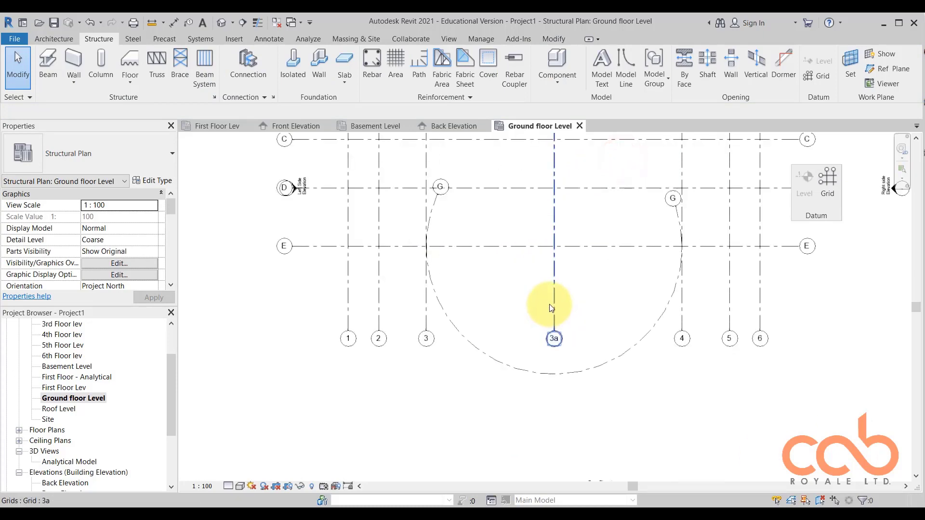
left_click(555, 306)
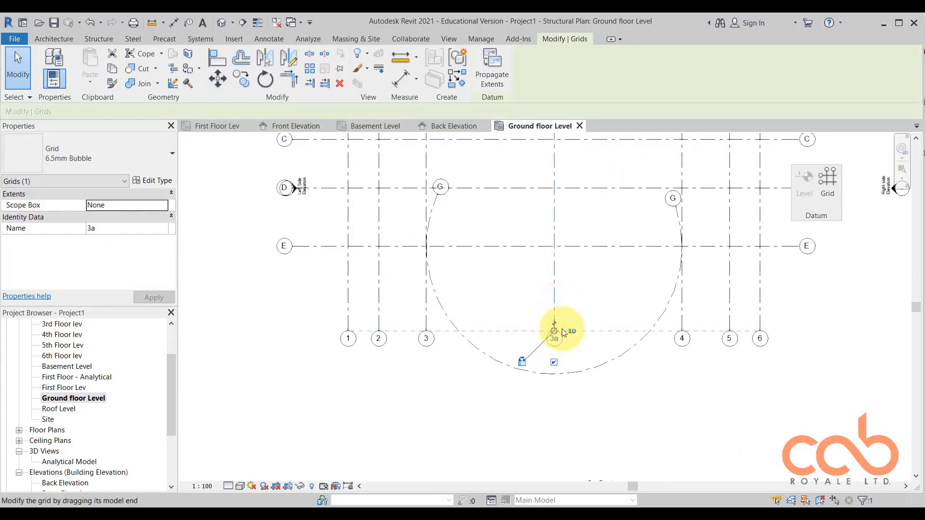
left_click(591, 297)
scroll(563, 414, "down", 3)
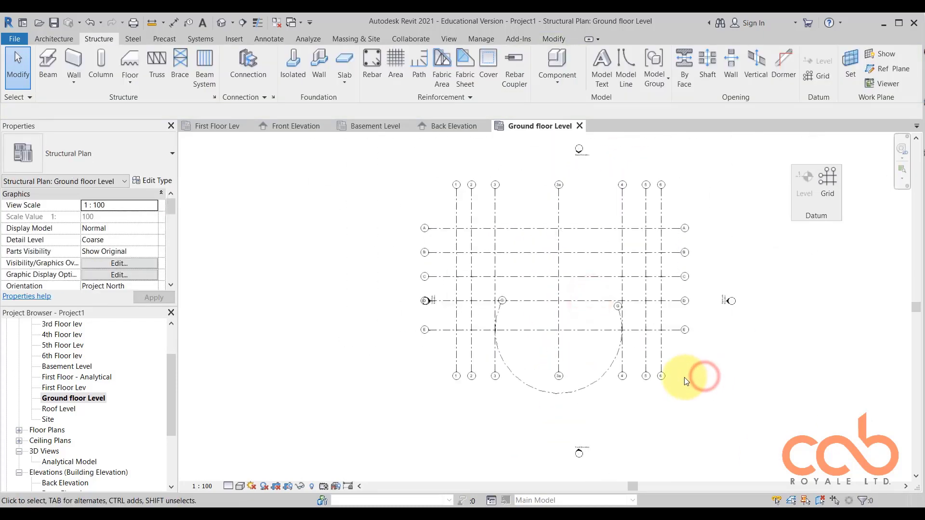
left_click(703, 365)
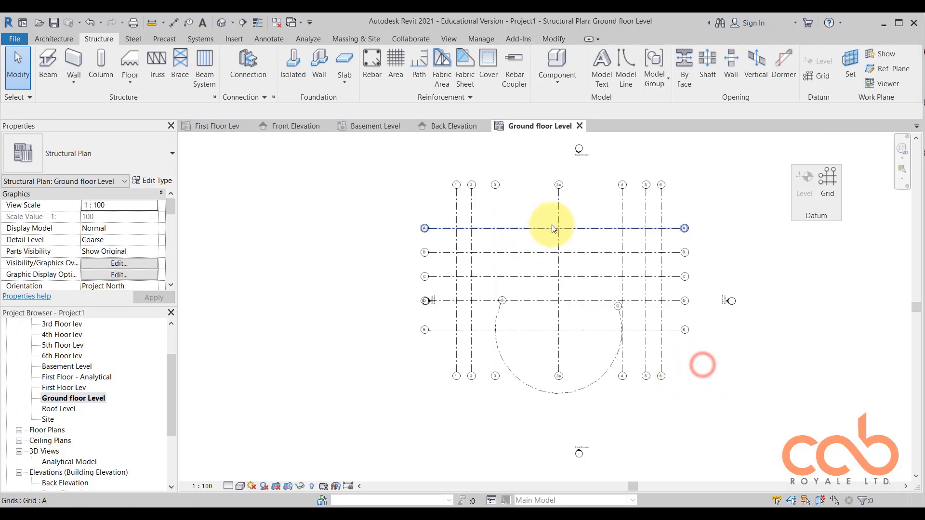
Start placing vertical structural columns of the M_Concrete-Rectangular-Column type CaB Column 500x500mm.
scroll(576, 210, "up", 3)
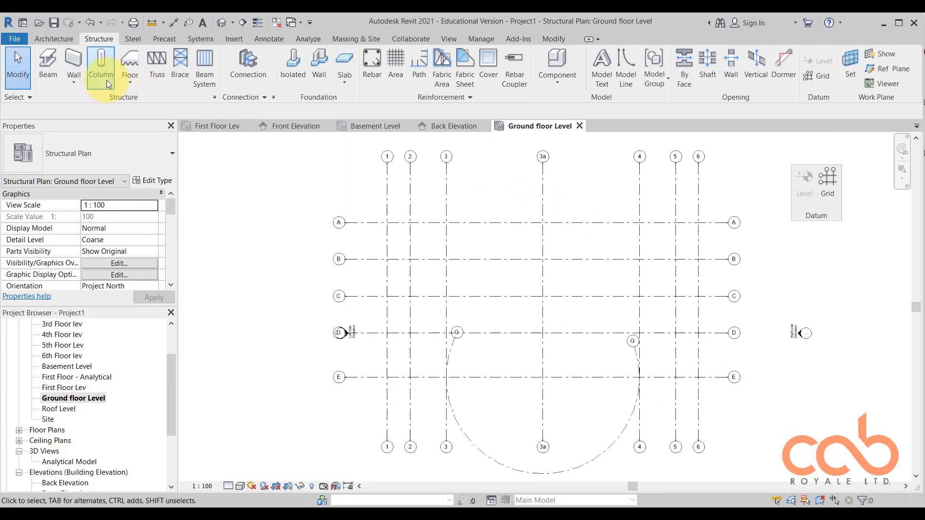
scroll(372, 182, "down", 2)
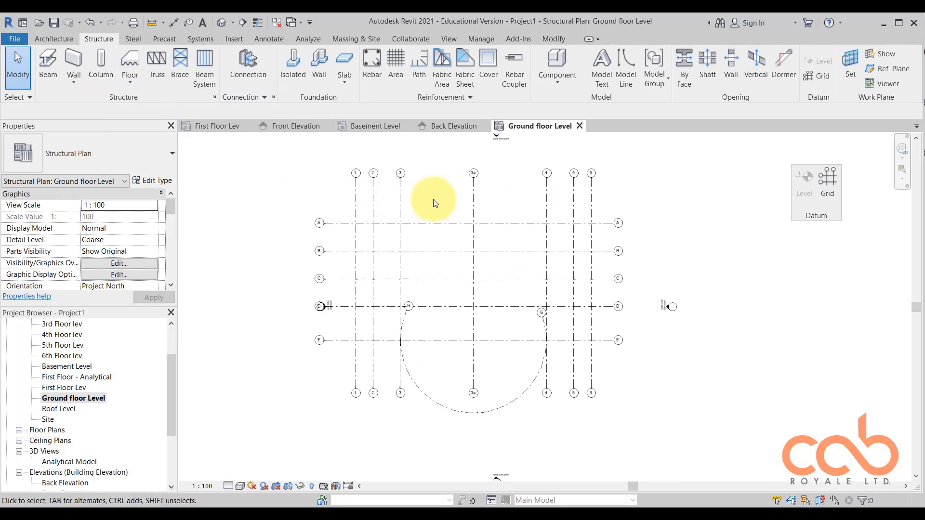
left_click(102, 65)
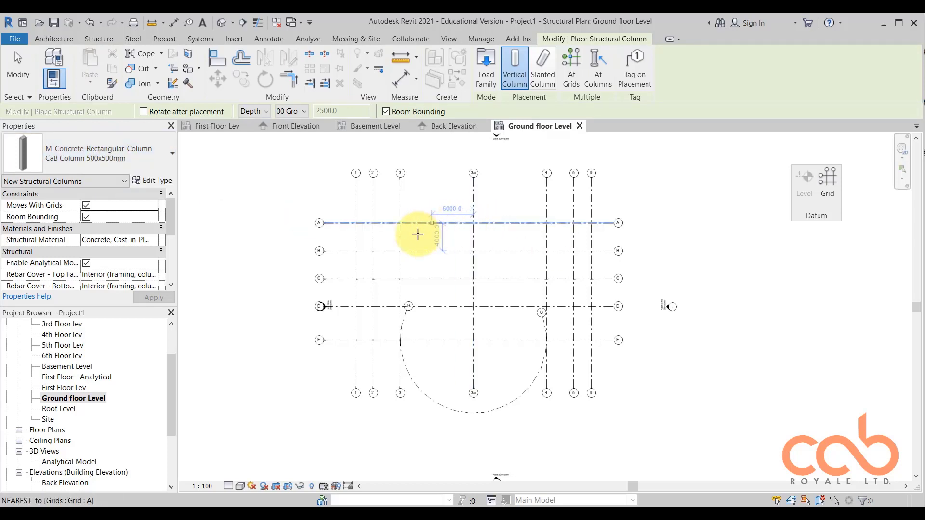
Try placing 500x500mm columns where grid A crosses grids 3 and 5, undoing each placement.
scroll(403, 234, "up", 3)
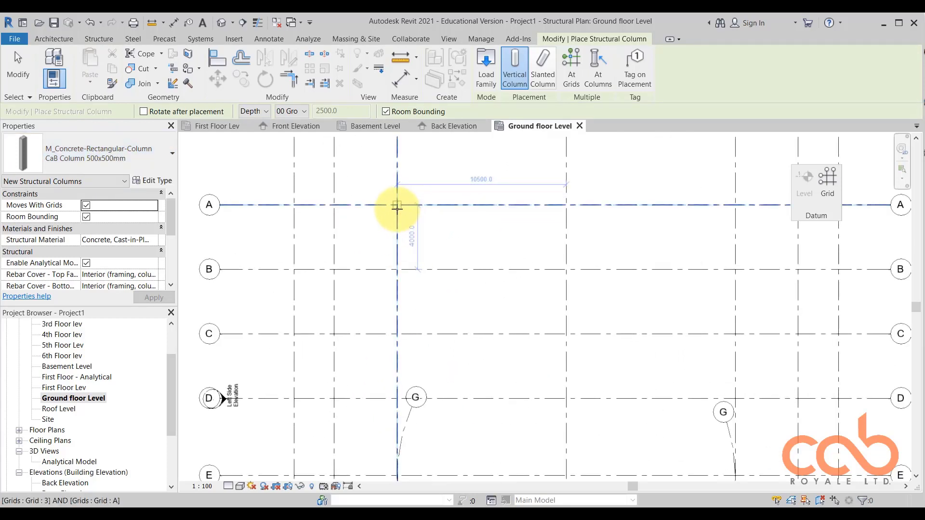
scroll(355, 214, "down", 4)
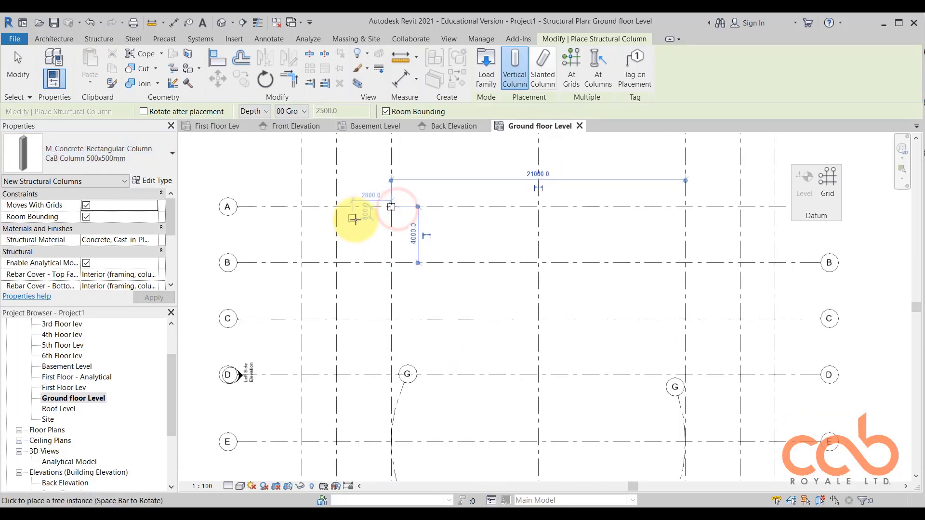
scroll(419, 221, "up", 3)
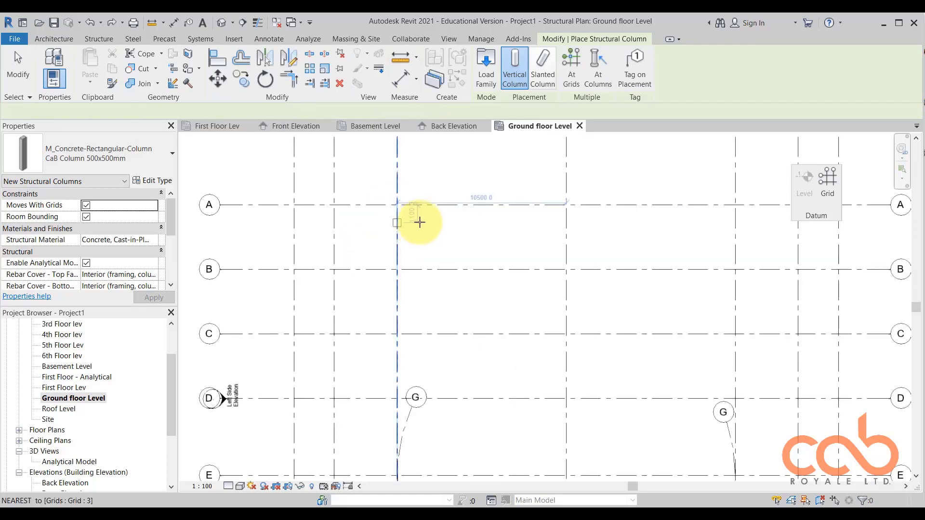
scroll(399, 227, "down", 3)
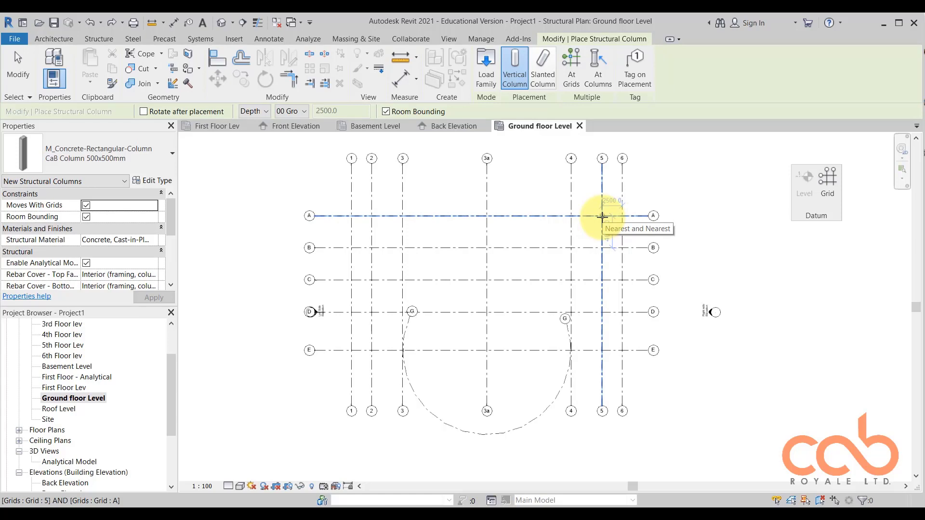
left_click(602, 217)
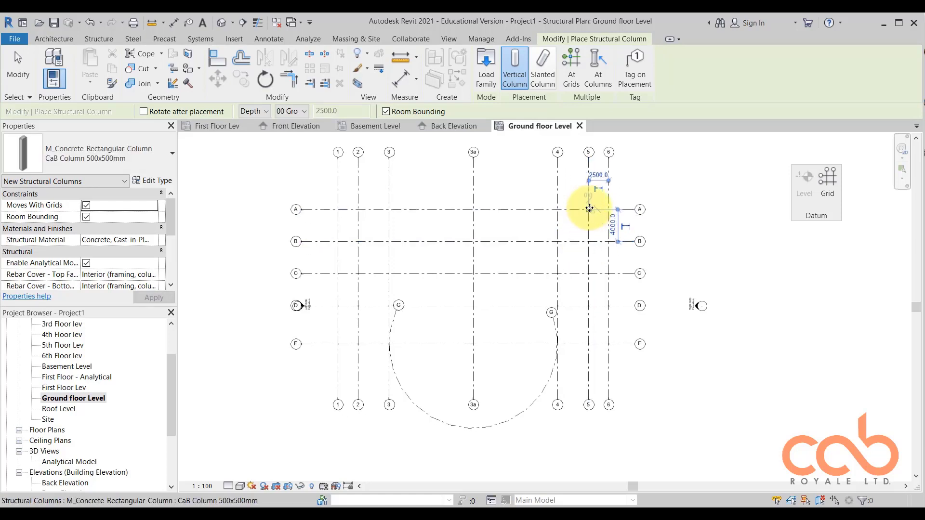
scroll(602, 198, "up", 3)
scroll(602, 197, "down", 3)
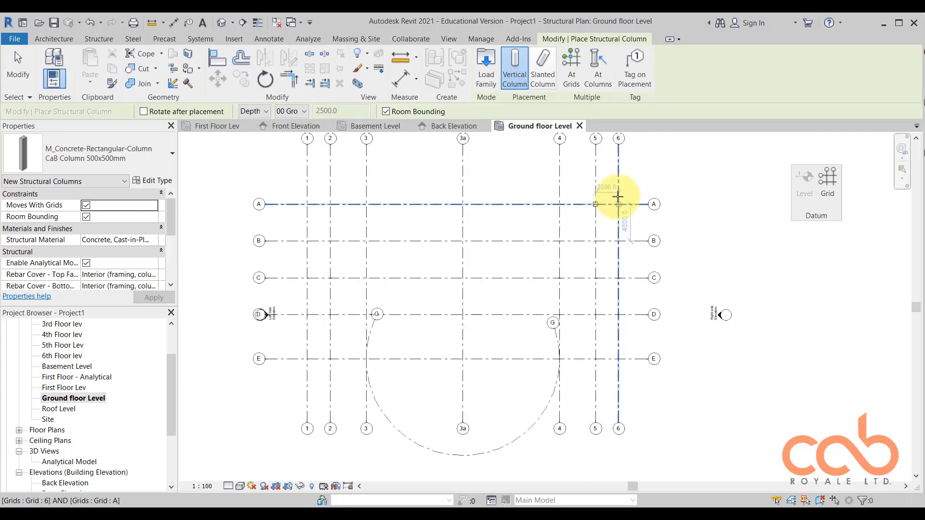
key("ctrl+z")
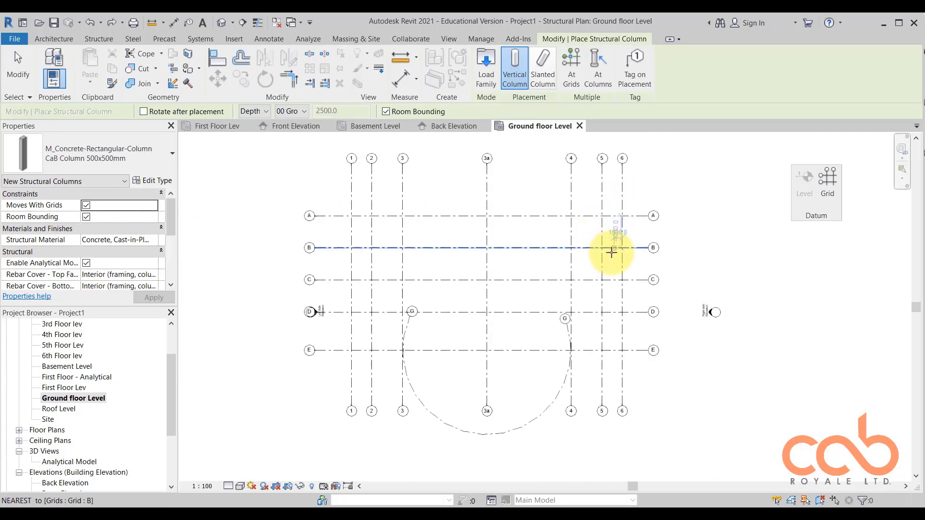
Try placing 500x500mm columns where grid B crosses grids 5 and 6, and undo them.
middle_click_drag(613, 253, 577, 268)
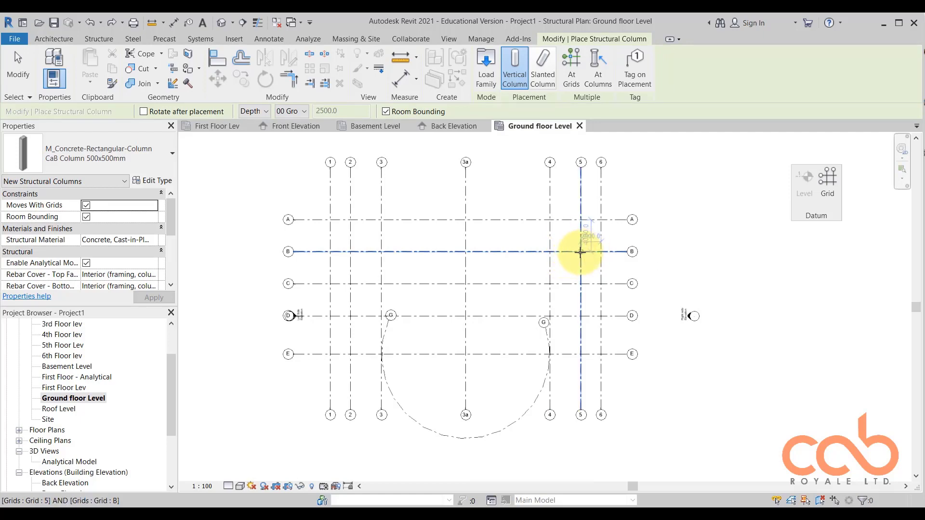
left_click(580, 251)
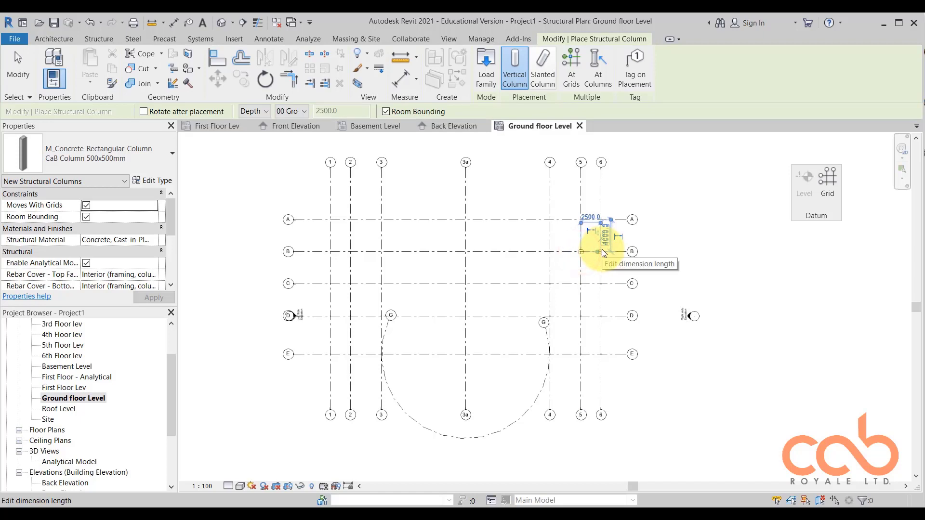
left_click(602, 250)
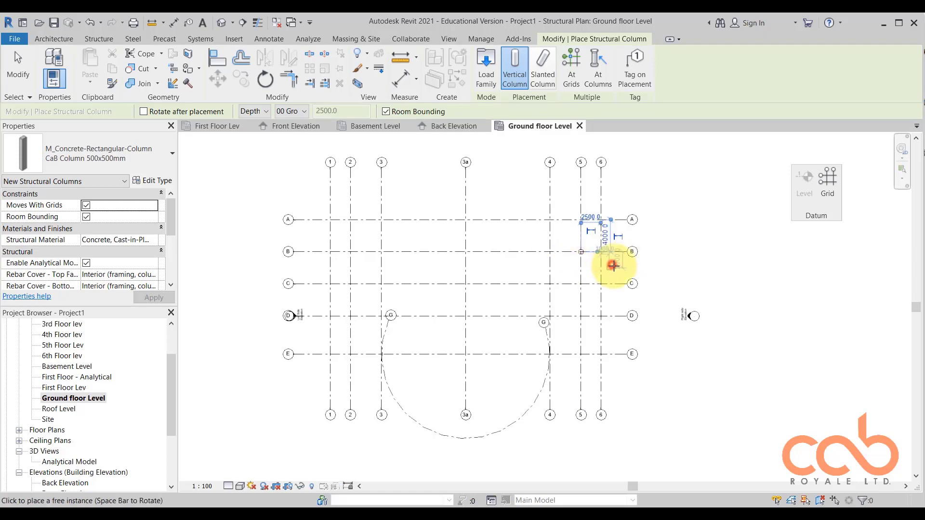
scroll(605, 258, "up", 5)
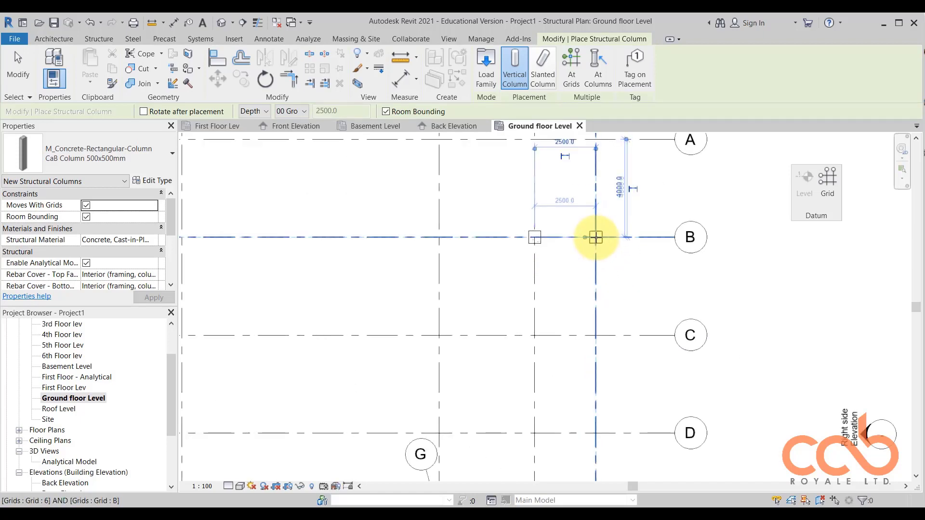
scroll(602, 241, "down", 5)
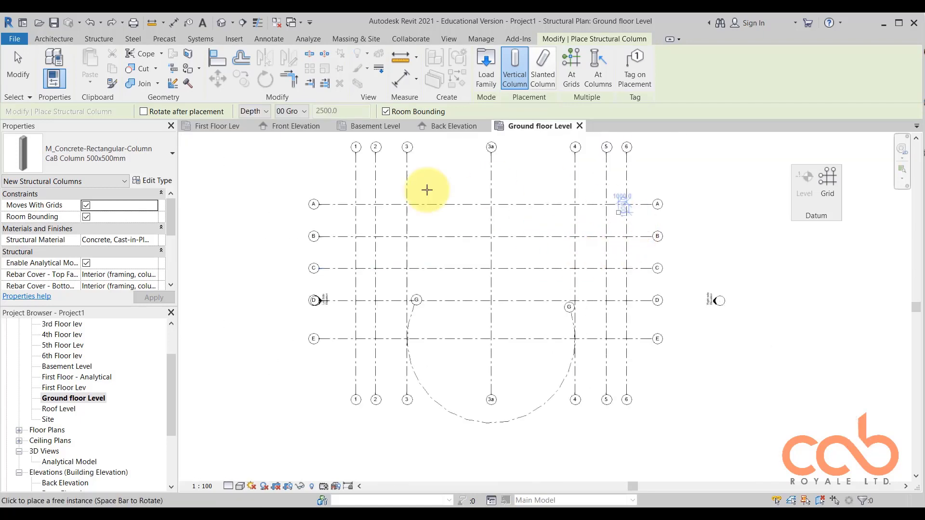
Set the columns to be placed by Height up to First Floor Lev instead of by Depth.
middle_click_drag(452, 219, 432, 233)
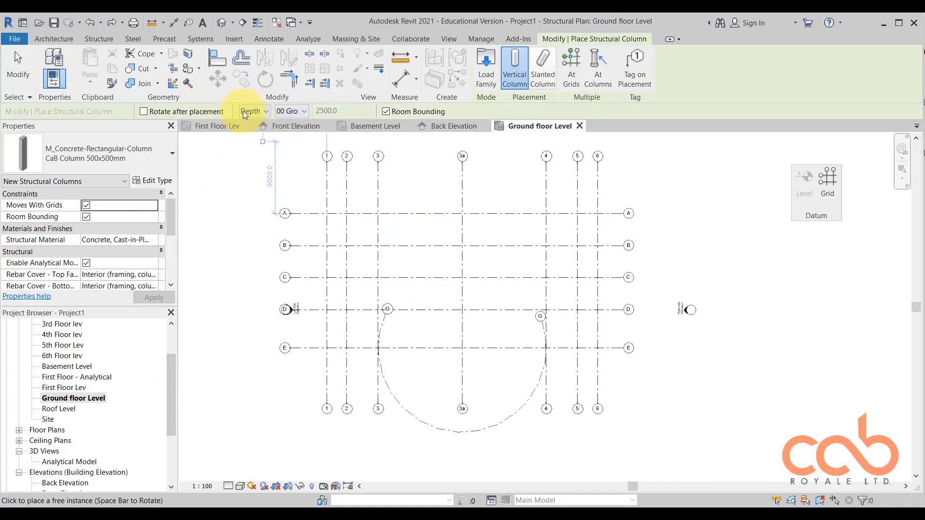
left_click(304, 112)
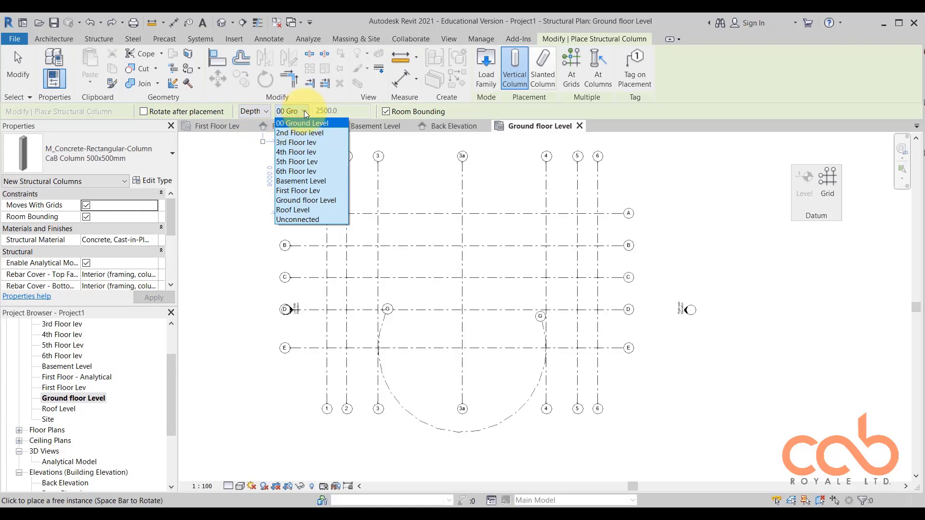
left_click(304, 111)
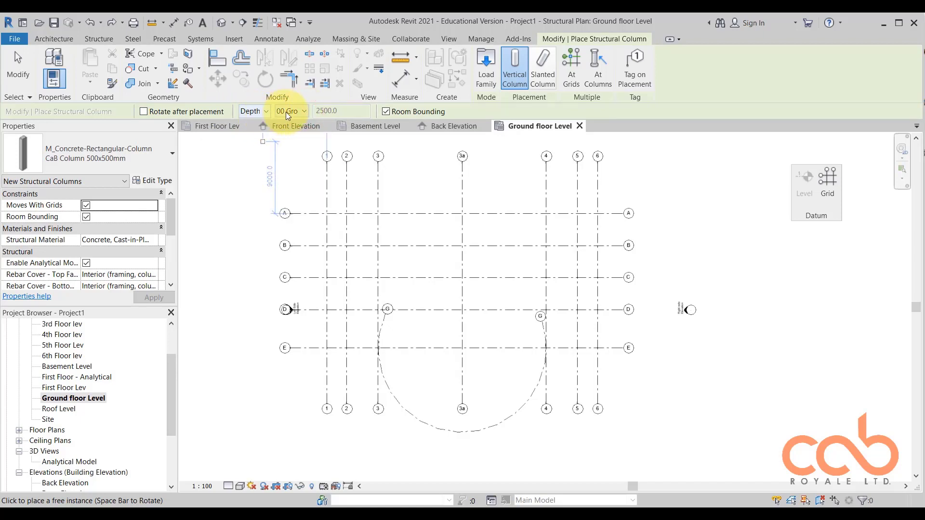
left_click(266, 112)
left_click(252, 131)
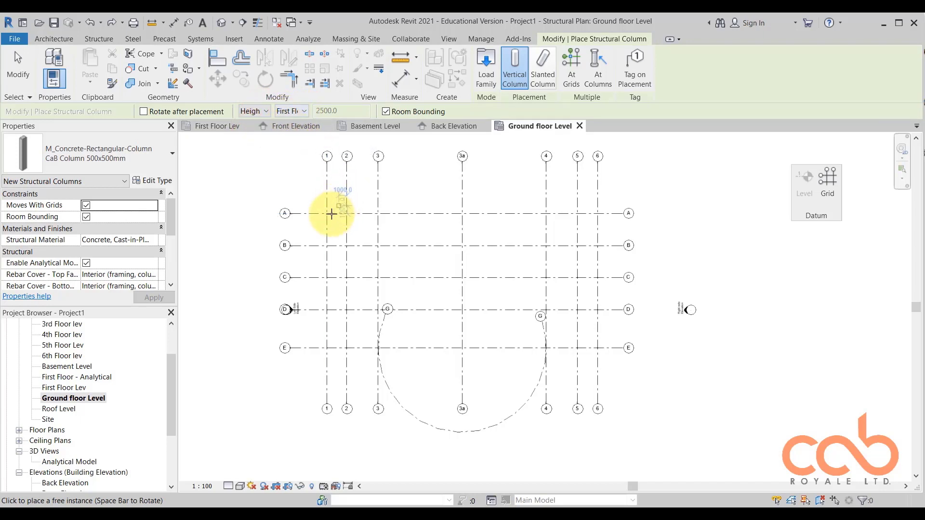
scroll(330, 216, "up", 5)
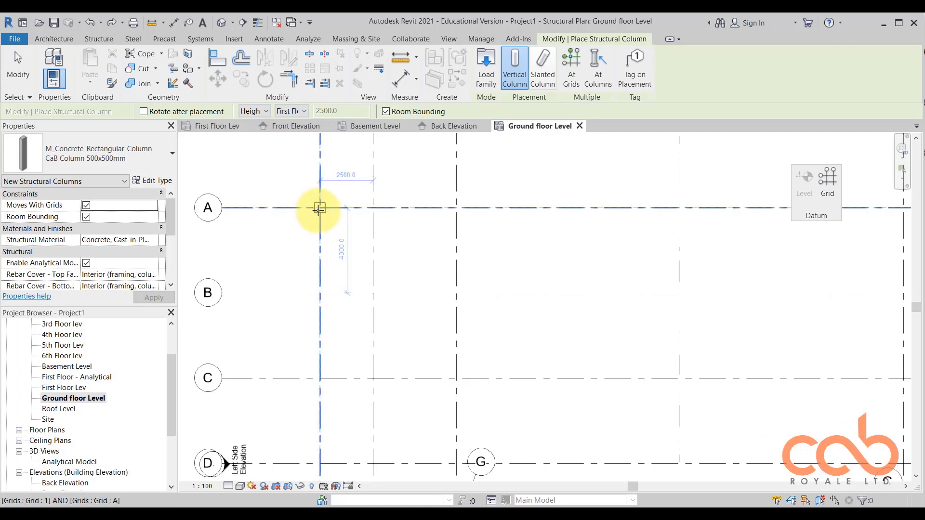
scroll(320, 208, "down", 4)
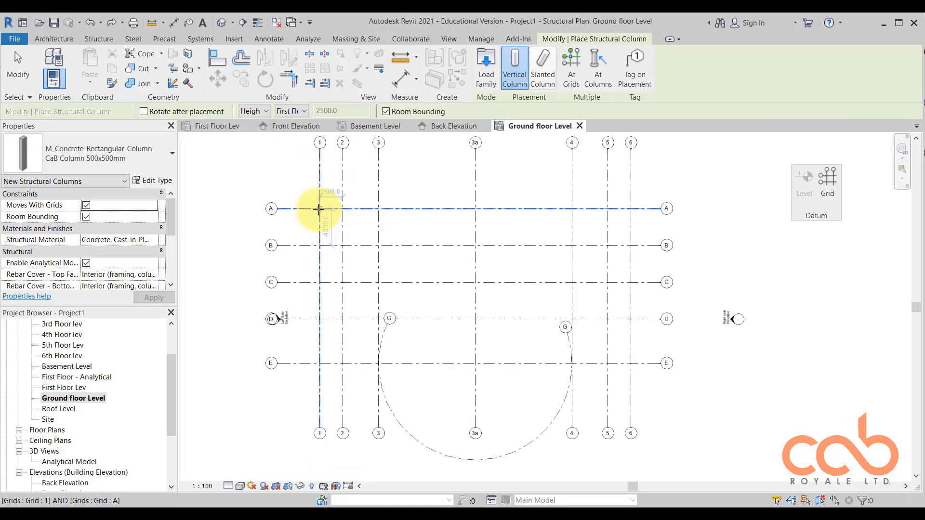
scroll(320, 208, "up", 5)
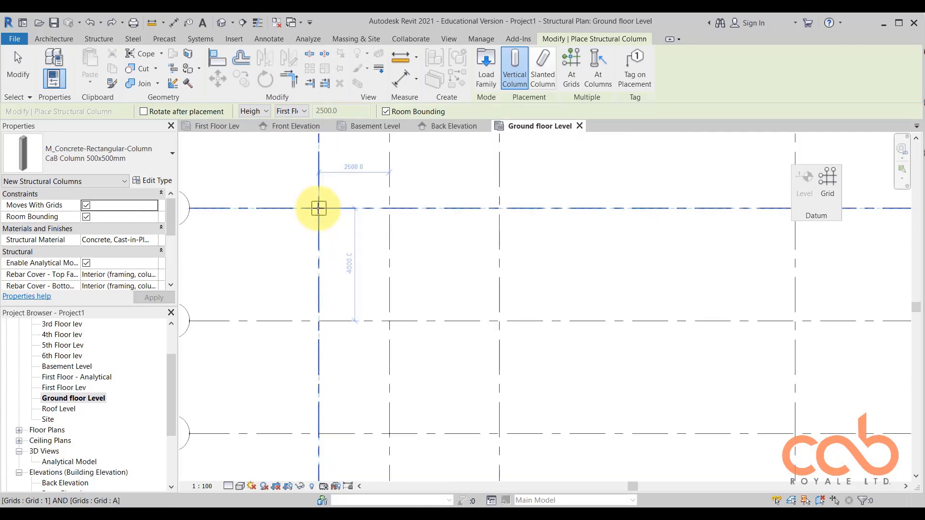
scroll(320, 208, "down", 3)
scroll(377, 217, "down", 2)
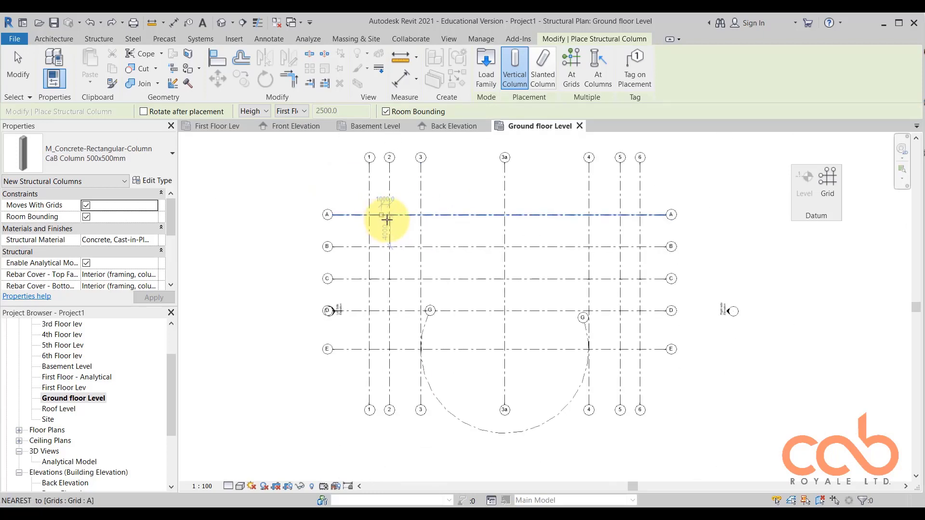
Place 500x500mm columns where grid 1 crosses grids C, D and E, and where grid 2 crosses grids C and E.
scroll(386, 291, "up", 2)
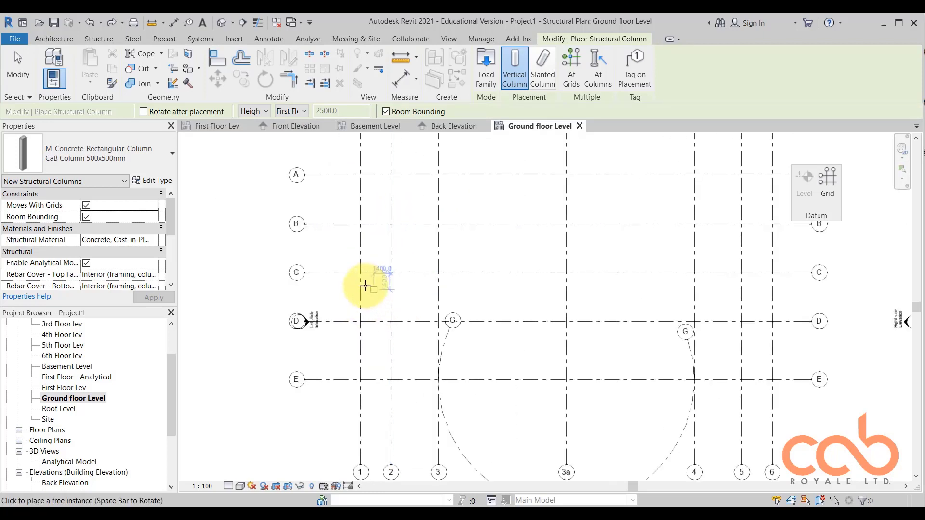
left_click(360, 273)
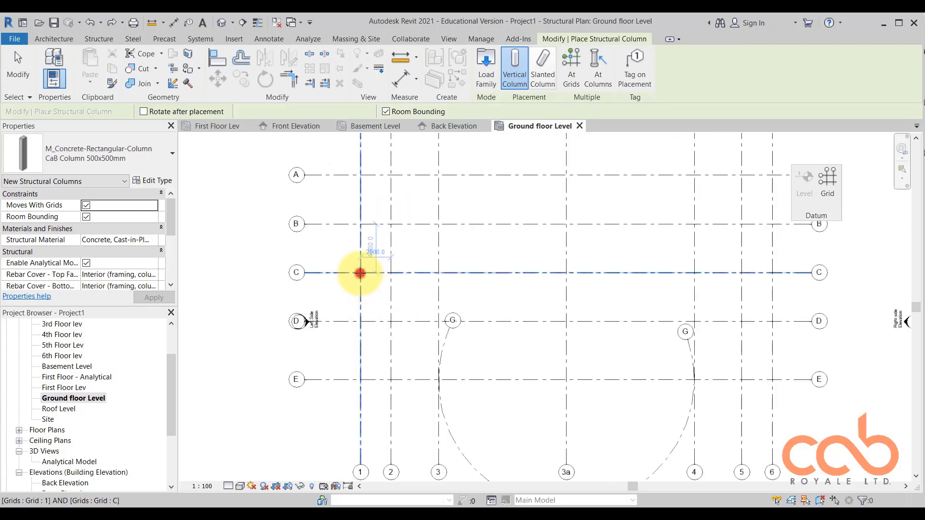
left_click(393, 273)
middle_click_drag(393, 320, 394, 270)
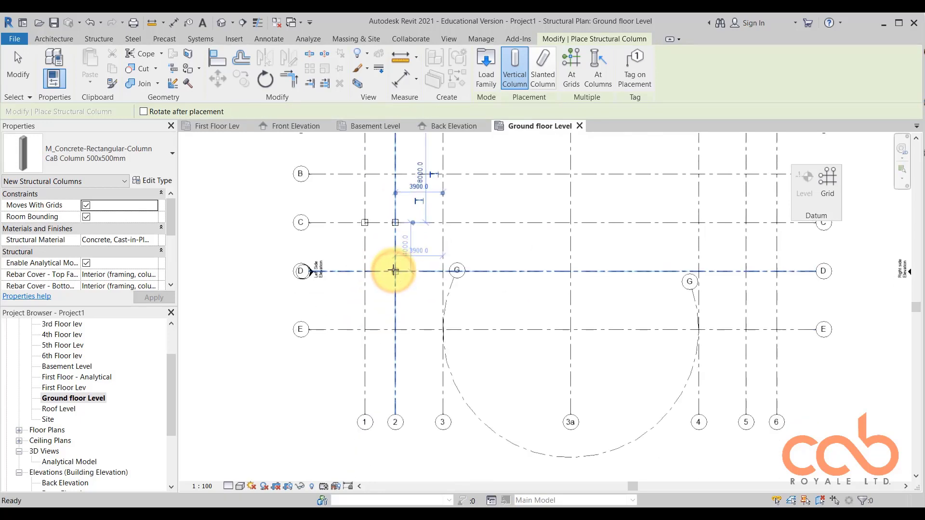
left_click(365, 271)
left_click(365, 330)
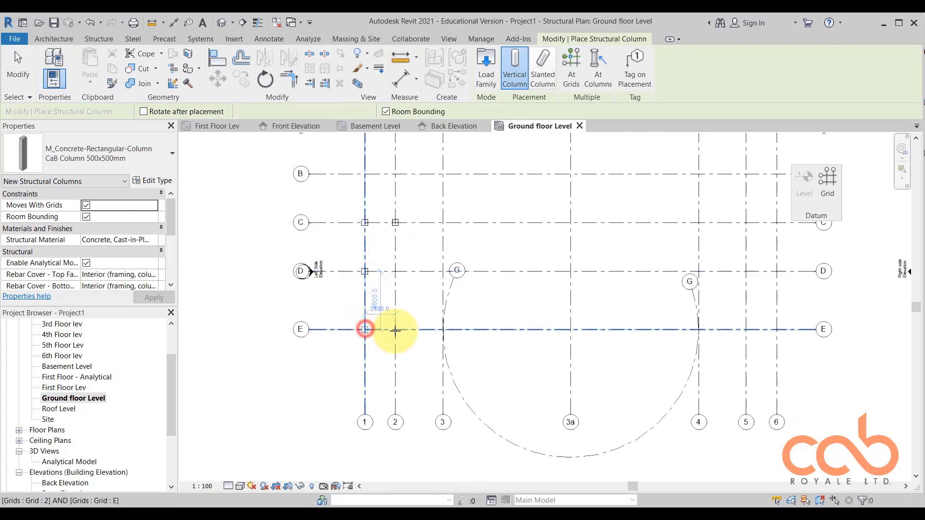
left_click(395, 330)
middle_click_drag(525, 322, 449, 352)
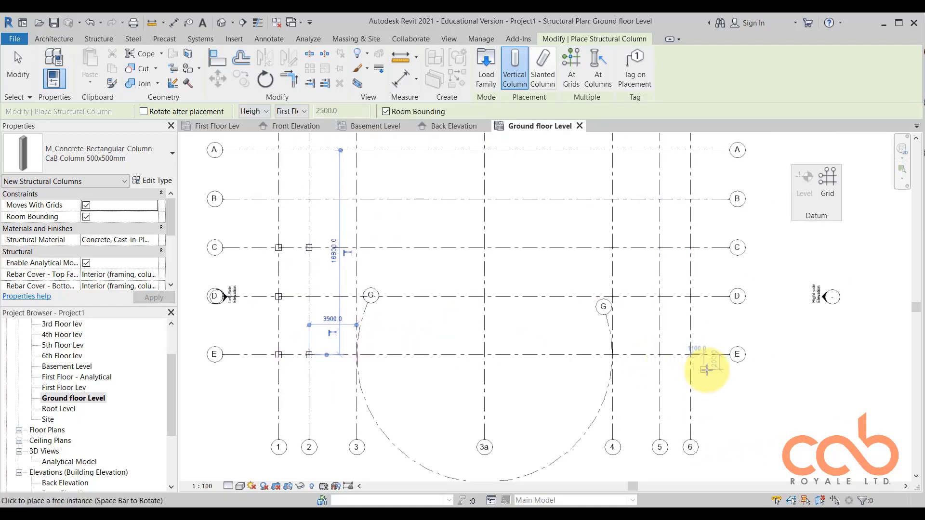
Place 500x500mm columns where grid E crosses grids 5 and 6, and where grid 6 crosses grids D, C and B.
left_click(660, 355)
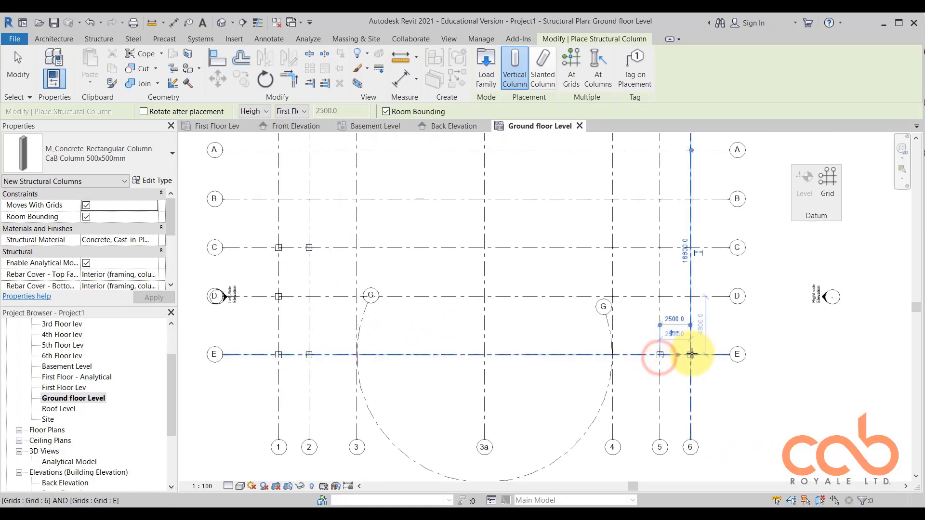
left_click(691, 354)
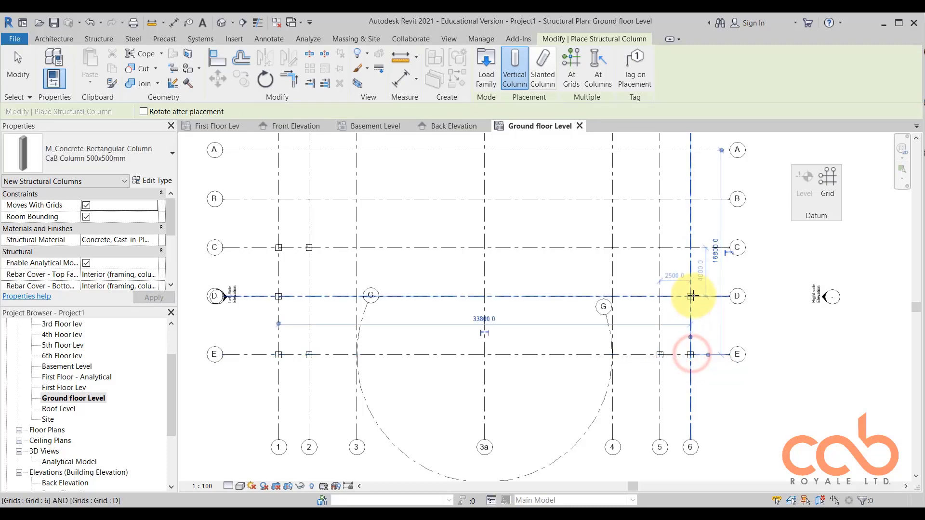
left_click(691, 296)
middle_click_drag(696, 364, 697, 372)
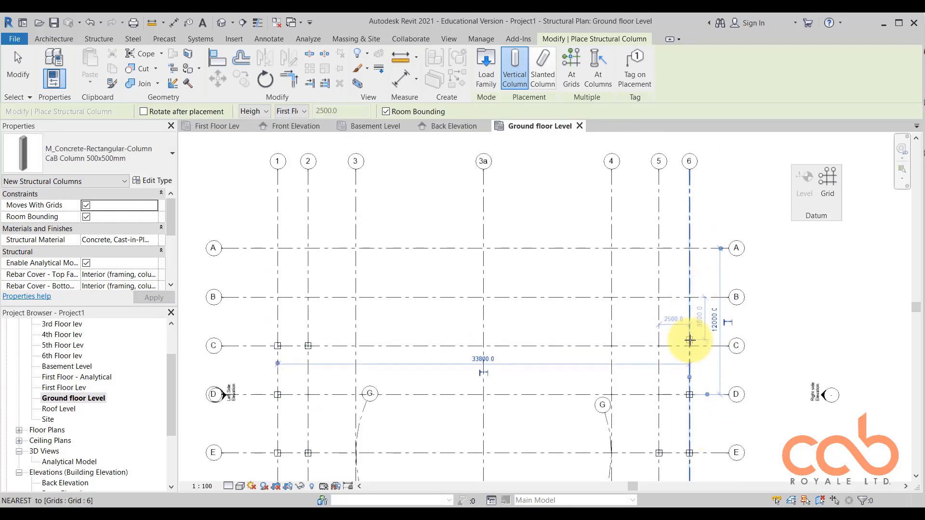
left_click(689, 346)
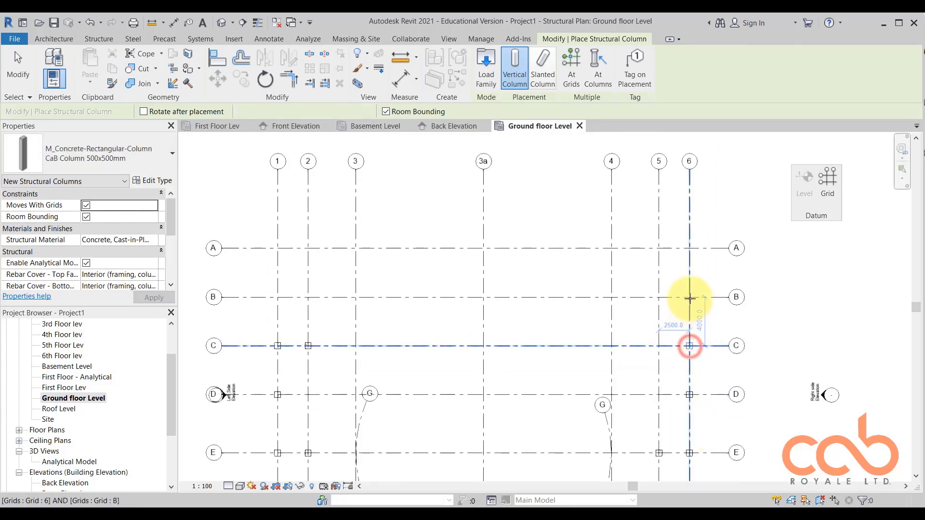
left_click(689, 298)
scroll(696, 302, "up", 3)
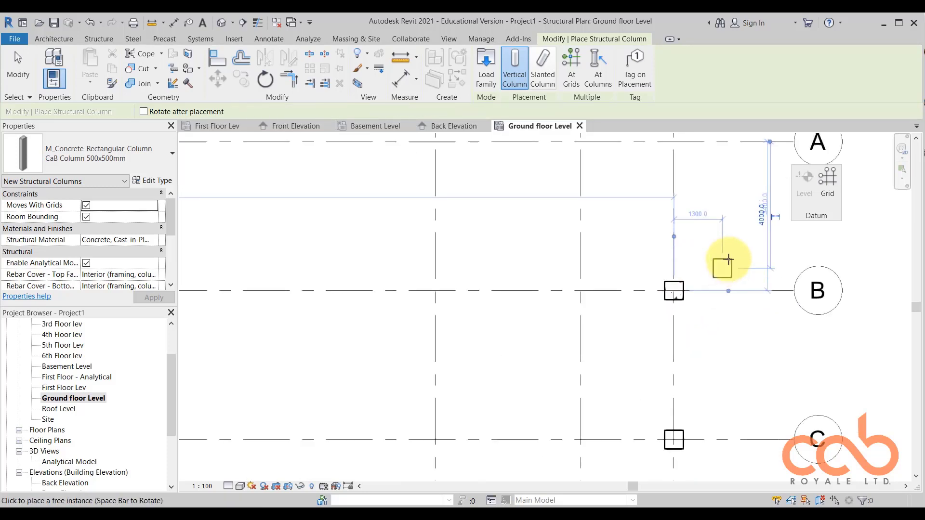
scroll(718, 270, "down", 5)
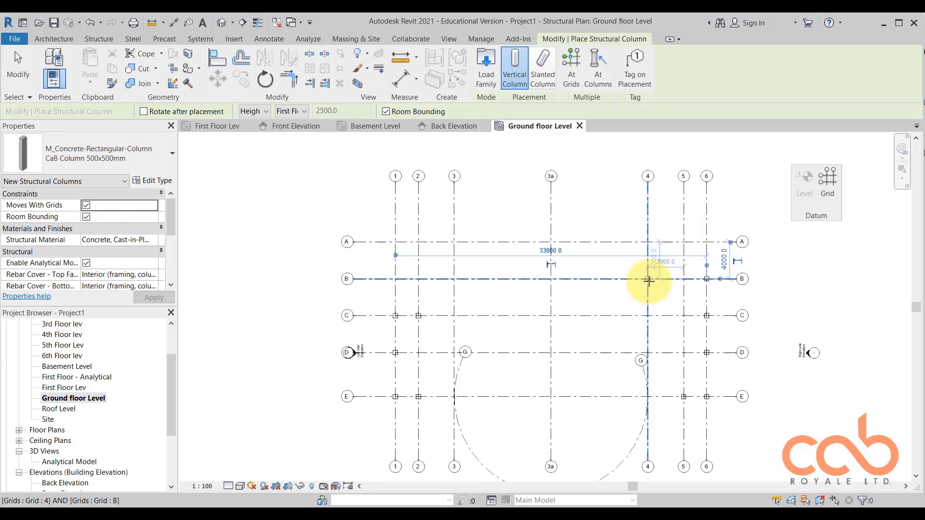
middle_click_drag(657, 290, 659, 297)
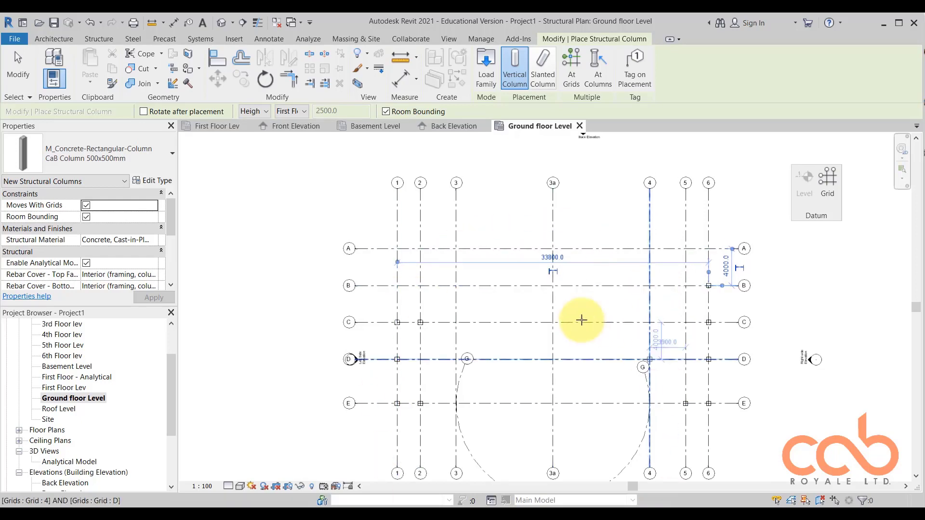
Duplicate the 500x500mm column type under the name CaB Column 600x600mm 2.
left_click(157, 182)
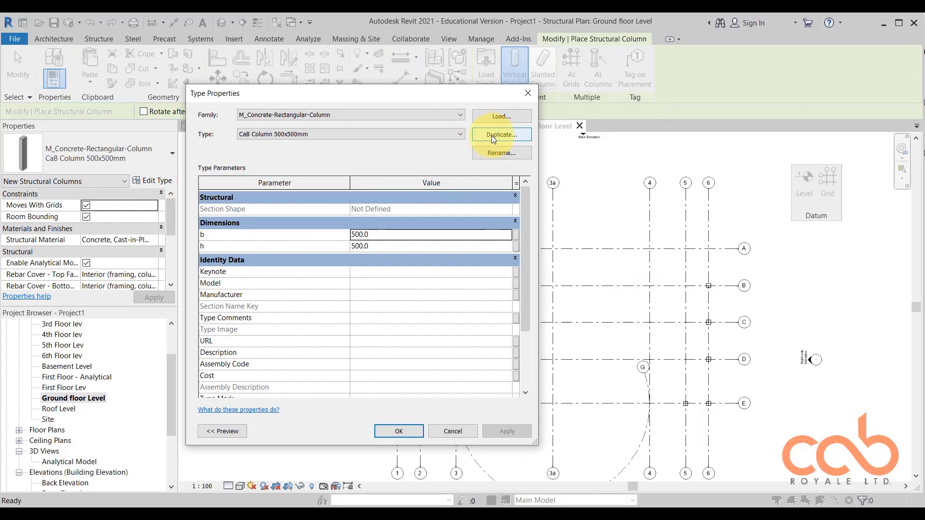
left_click(492, 136)
left_click(370, 247)
key("BackSpace")
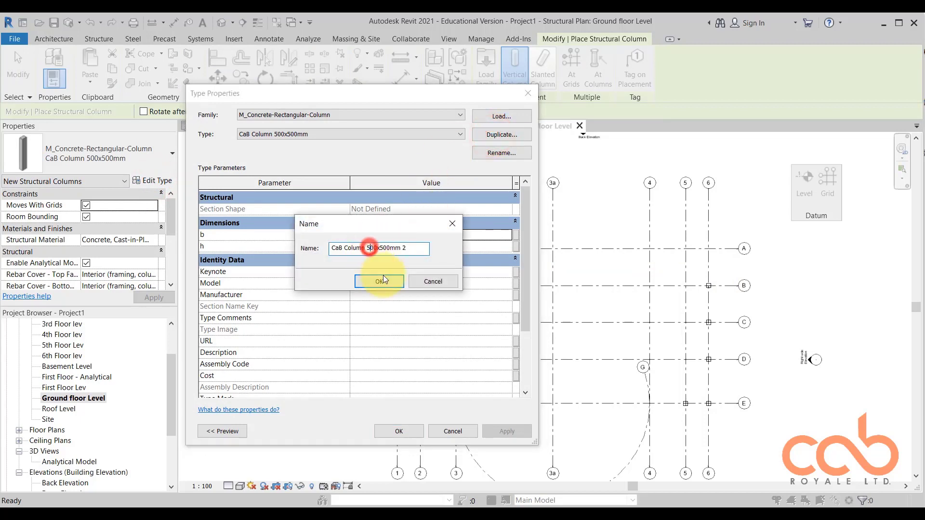
type("6")
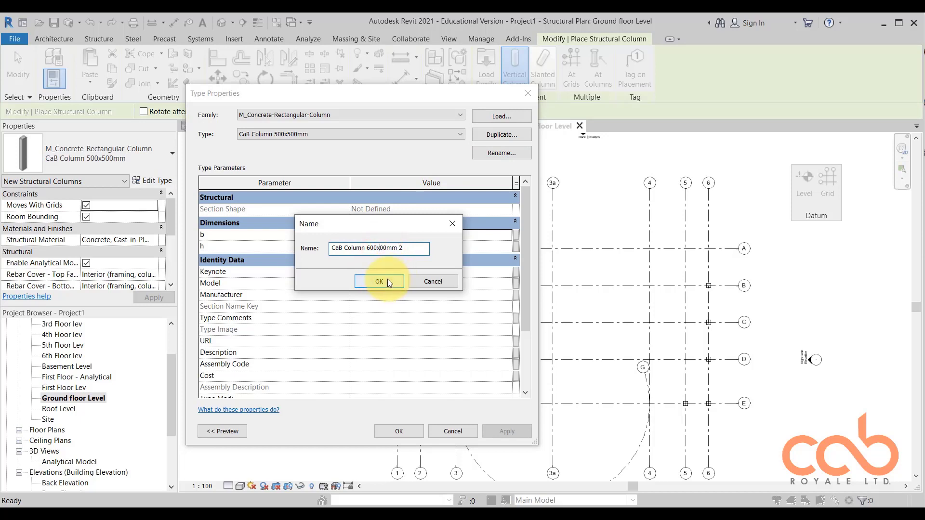
key("BackSpace")
left_click(383, 282)
Set both the b and h dimensions of the new column type to 600 and apply it.
left_click(356, 235)
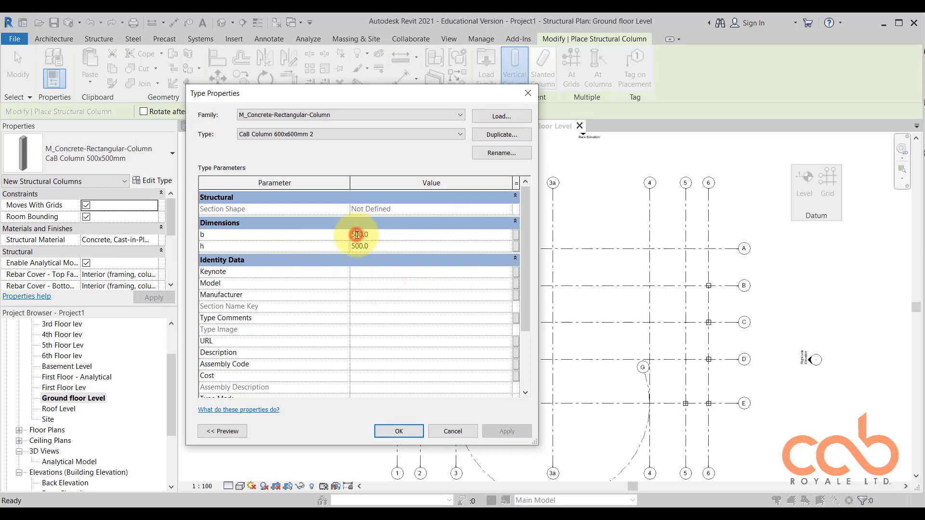
key("BackSpace")
left_click(356, 246)
key("BackSpace")
left_click(378, 317)
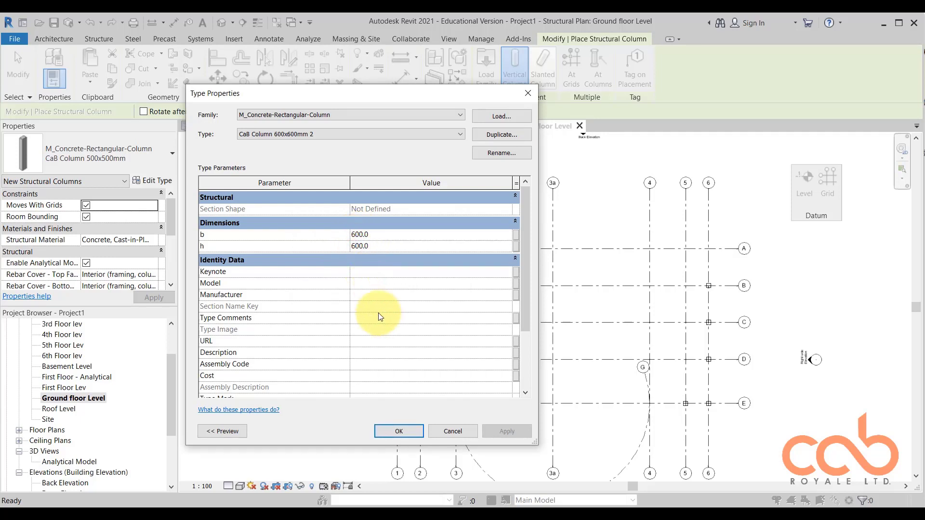
left_click(399, 432)
Place 600x600mm columns where grid A crosses grids 3, 3a and 4.
scroll(519, 314, "up", 2)
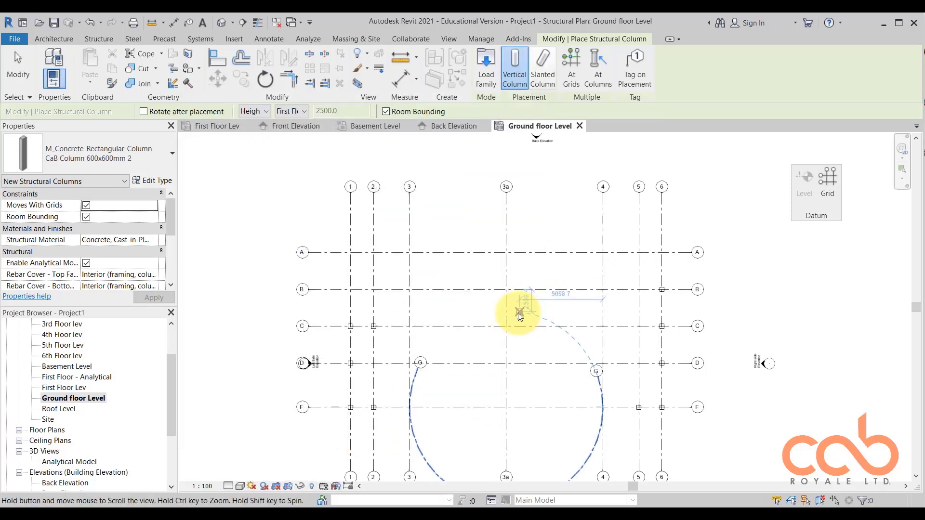
scroll(417, 246, "up", 1)
left_click(404, 258)
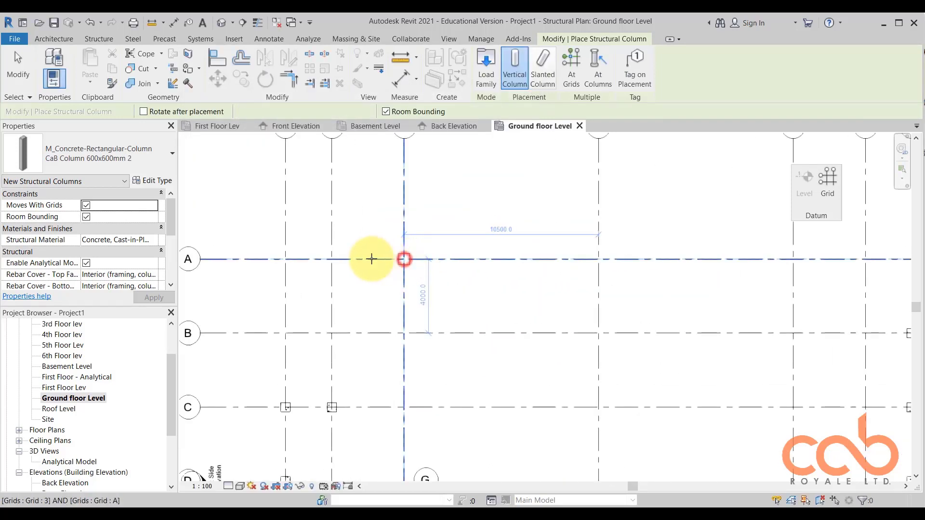
left_click(543, 259)
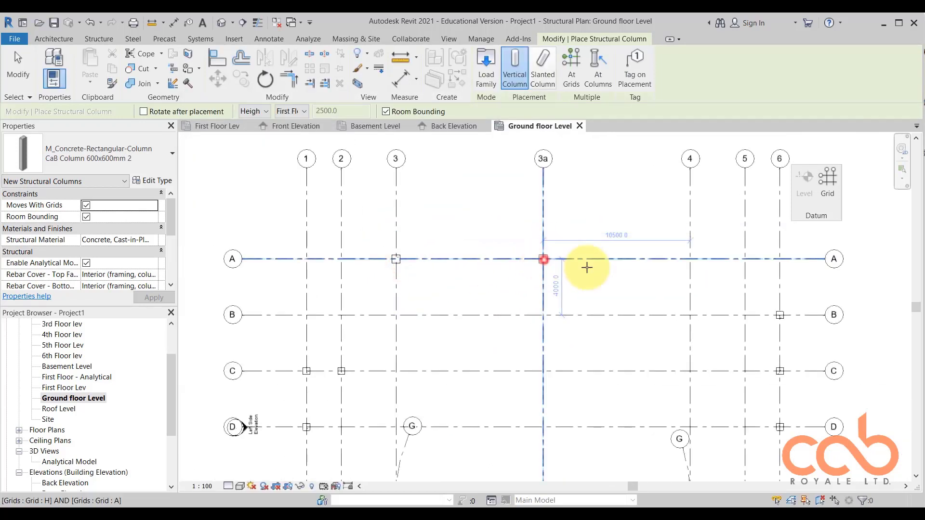
left_click(690, 259)
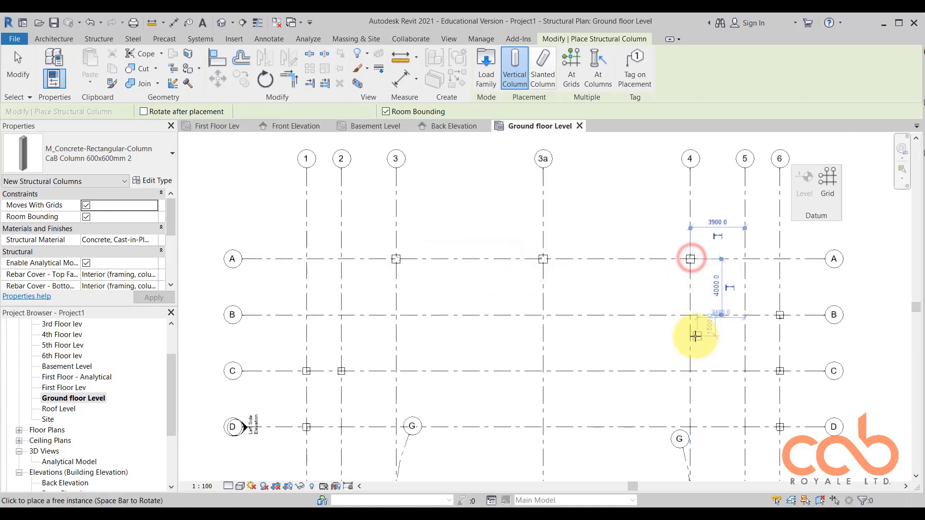
Place 600x600mm columns where grid B crosses grids 4 and 3, and where grid C crosses grid 3.
left_click(690, 315)
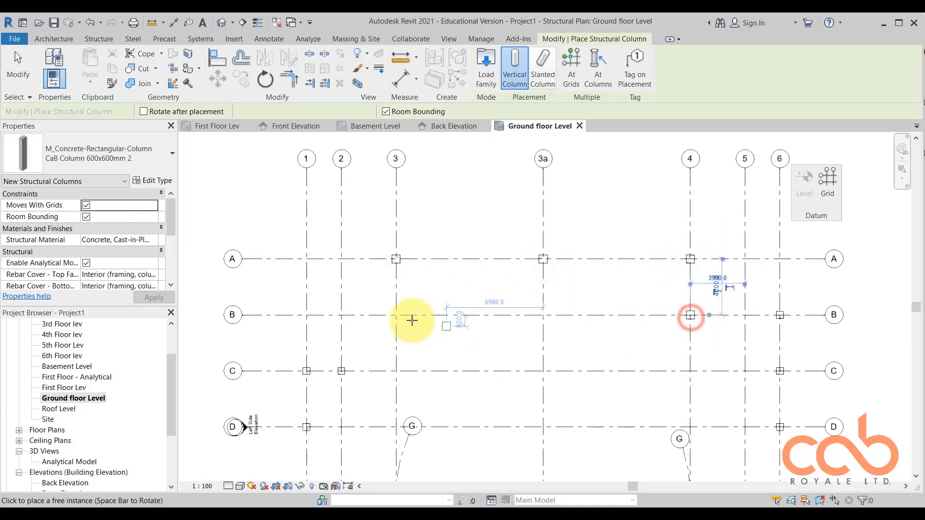
left_click(396, 316)
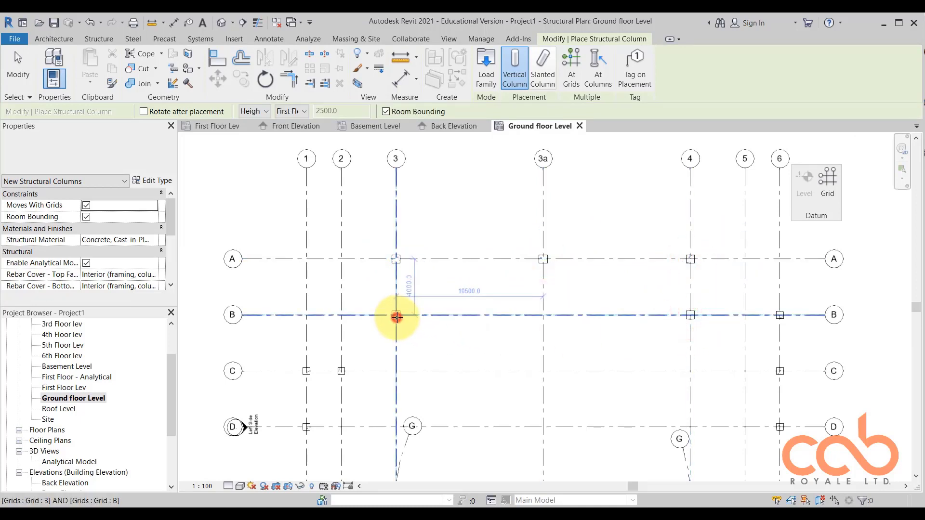
left_click(396, 371)
middle_click_drag(396, 371, 414, 282)
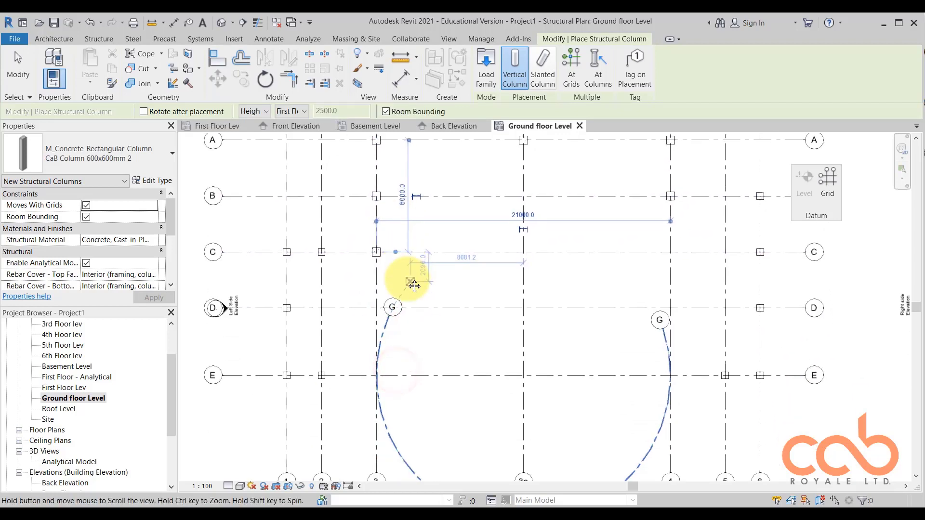
Place 600x600mm columns where grid 3a crosses grids B and C, and where grid 4 crosses grid C.
middle_click_drag(500, 374, 449, 341)
scroll(449, 341, "down", 3)
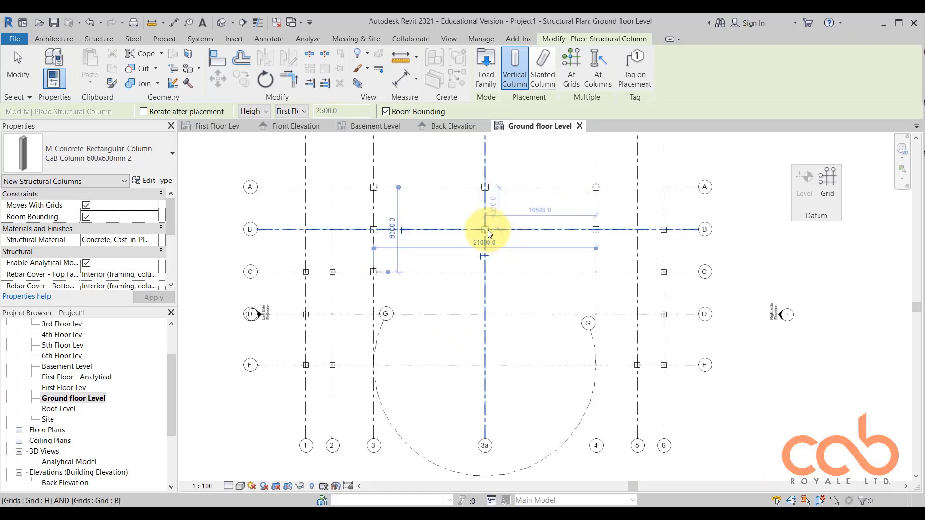
scroll(485, 229, "up", 2)
left_click(485, 229)
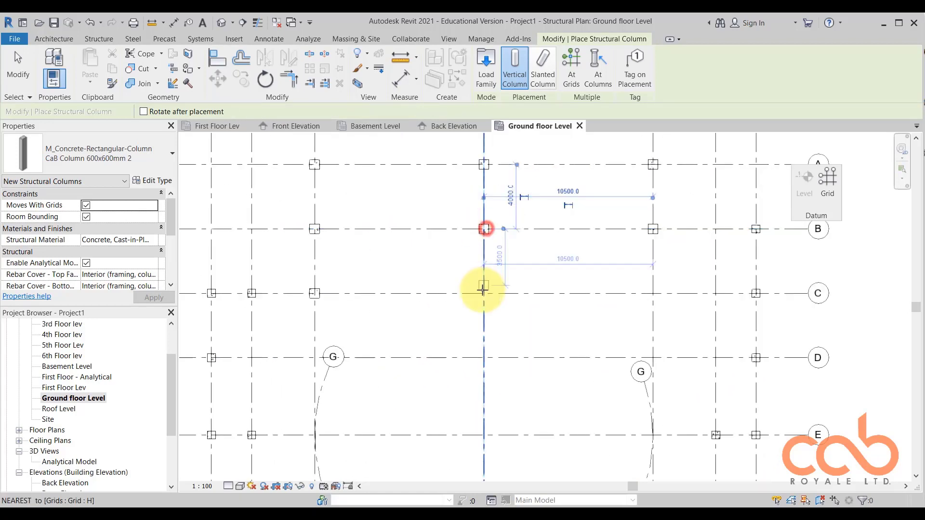
left_click(653, 293)
scroll(552, 241, "down", 3)
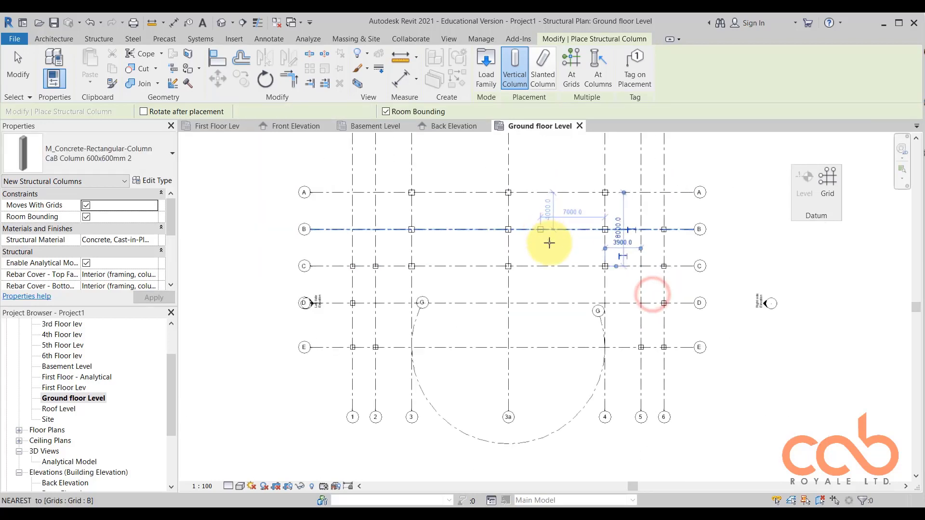
Place a 600x600mm column where grid 3a crosses grid E, and end the column placement.
middle_click_drag(525, 347, 536, 325)
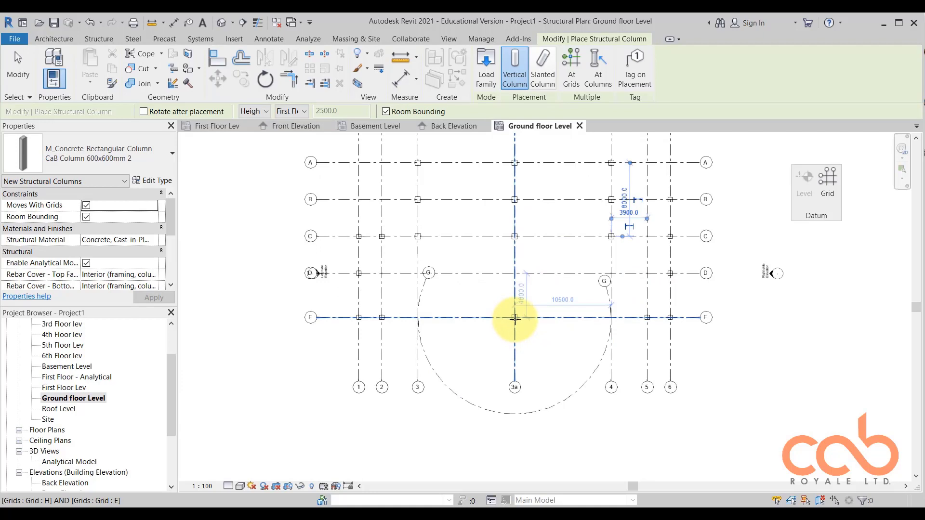
left_click(514, 318)
middle_click_drag(541, 357, 542, 343)
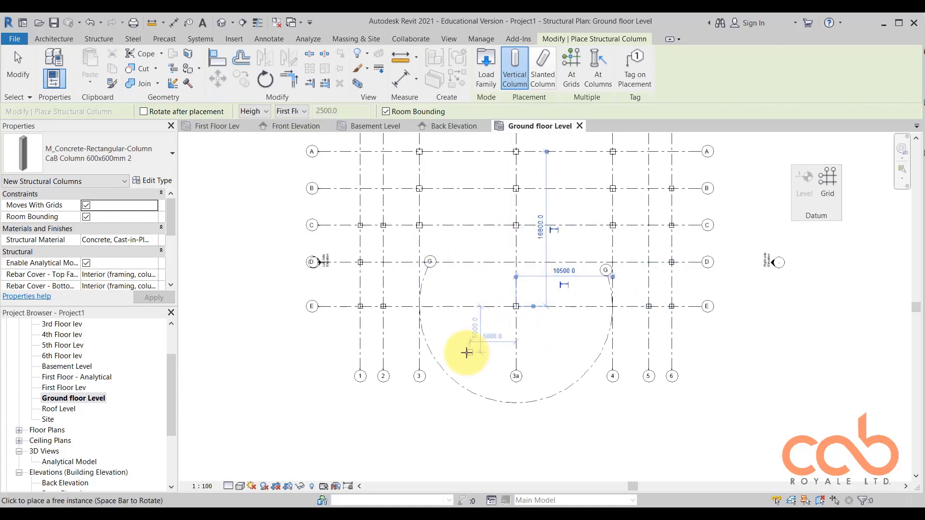
middle_click_drag(466, 354, 461, 343)
scroll(488, 326, "up", 2)
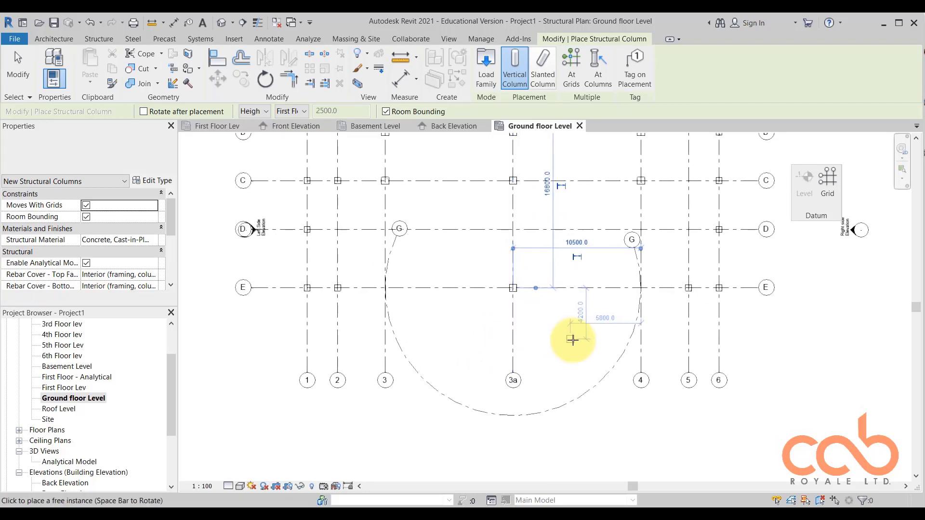
key("Escape")
key("Escape")
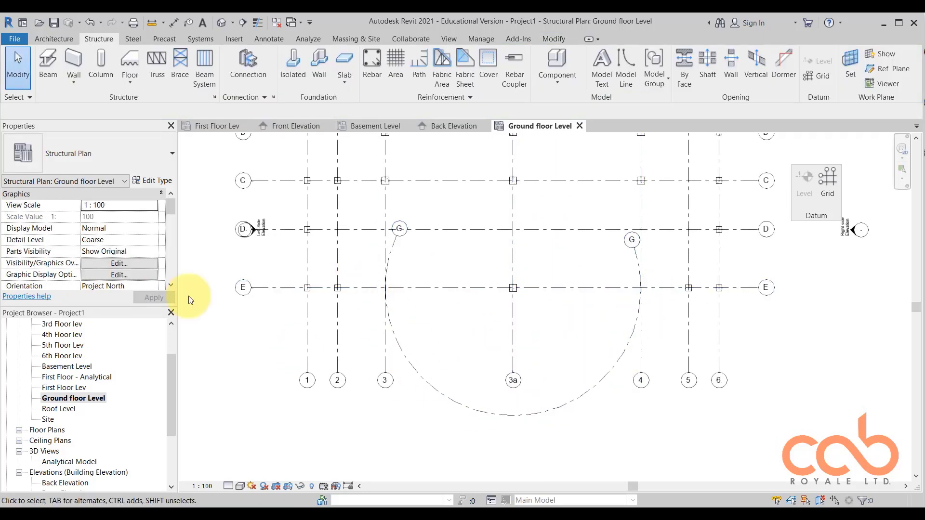
Start a new structural column placement and open the type properties of CaB Column 600x600mm 2.
left_click(100, 73)
left_click(124, 155)
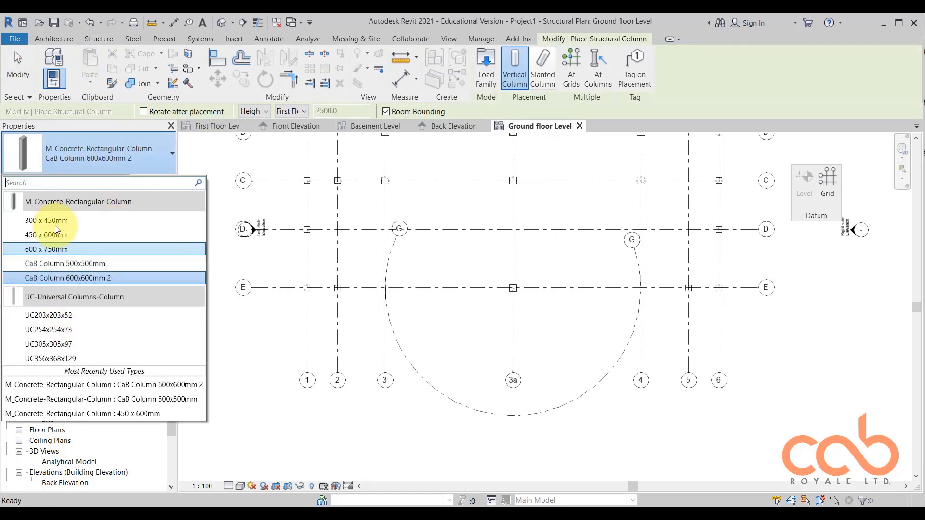
left_click(147, 149)
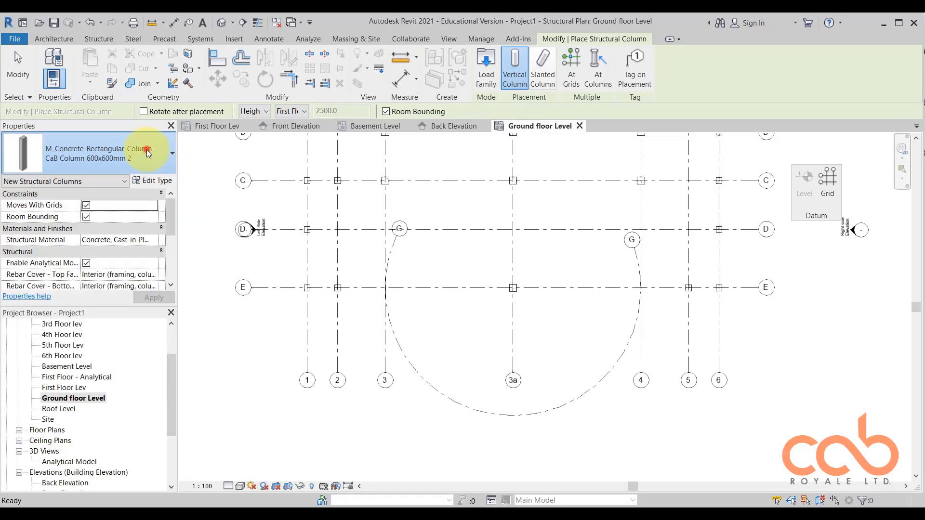
left_click(146, 182)
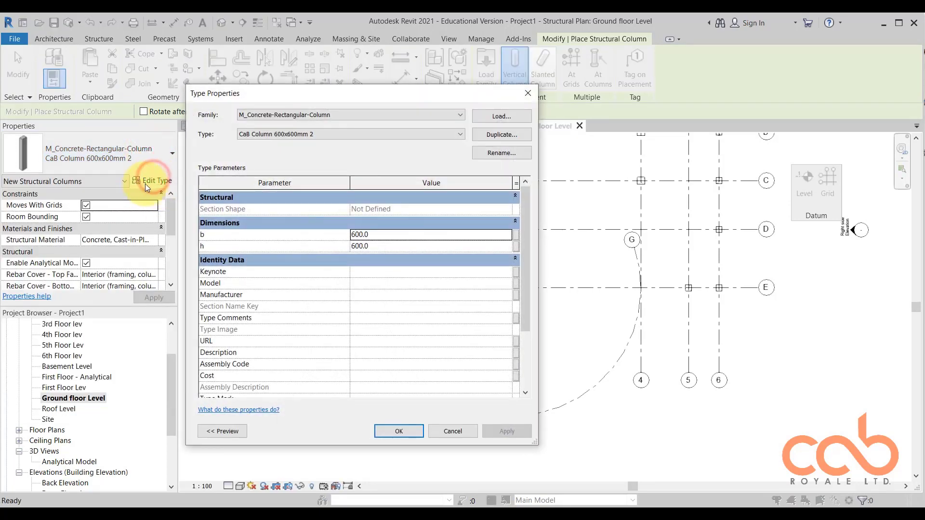
left_click_drag(372, 95, 386, 82)
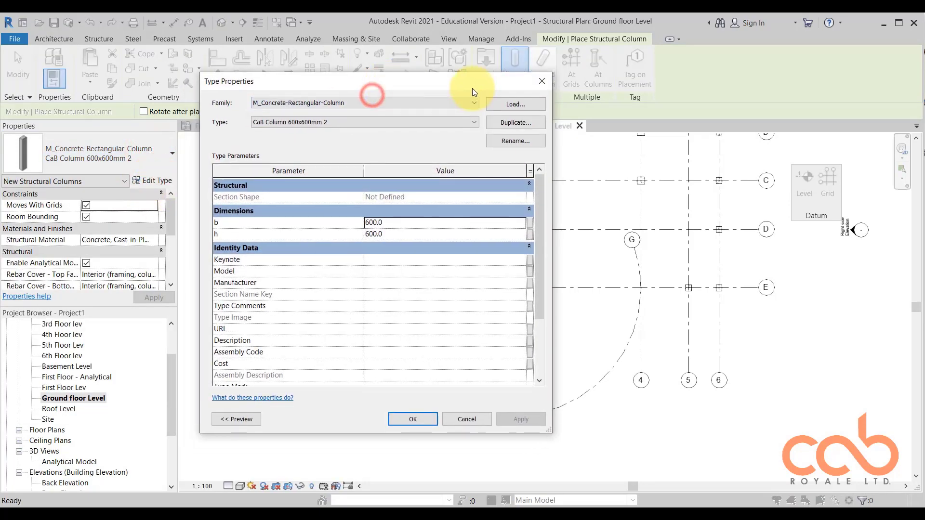
Start loading a column family and browse from the English-Imperial library to the metric English folder.
left_click(521, 104)
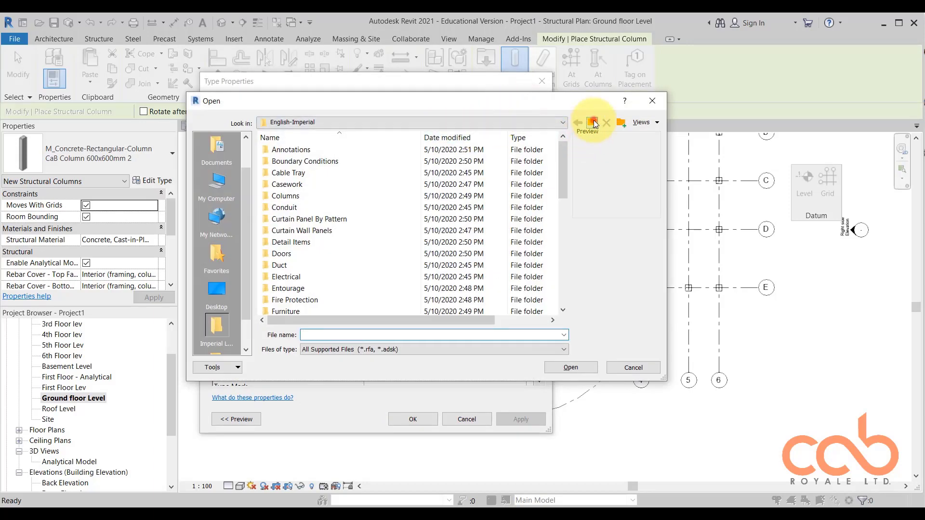
left_click(593, 123)
double_click(285, 175)
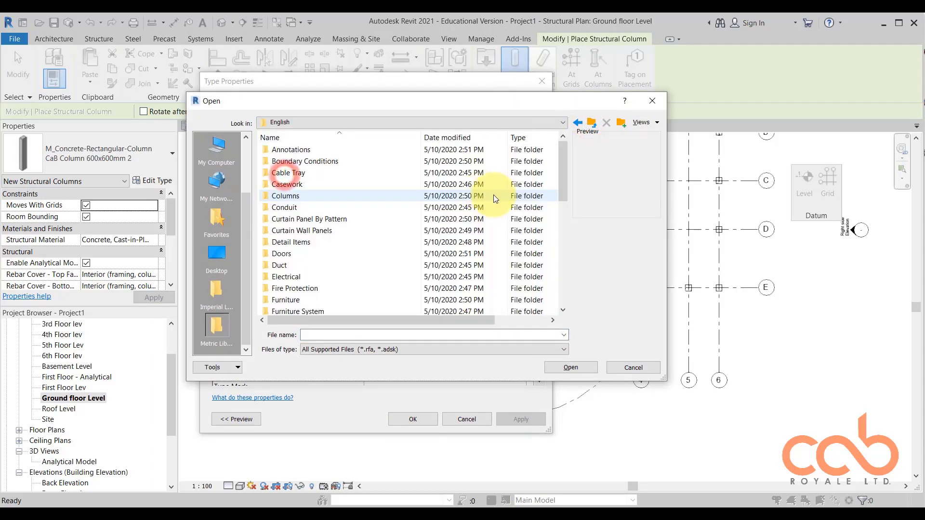
left_click_drag(564, 156, 300, 184)
double_click(312, 183)
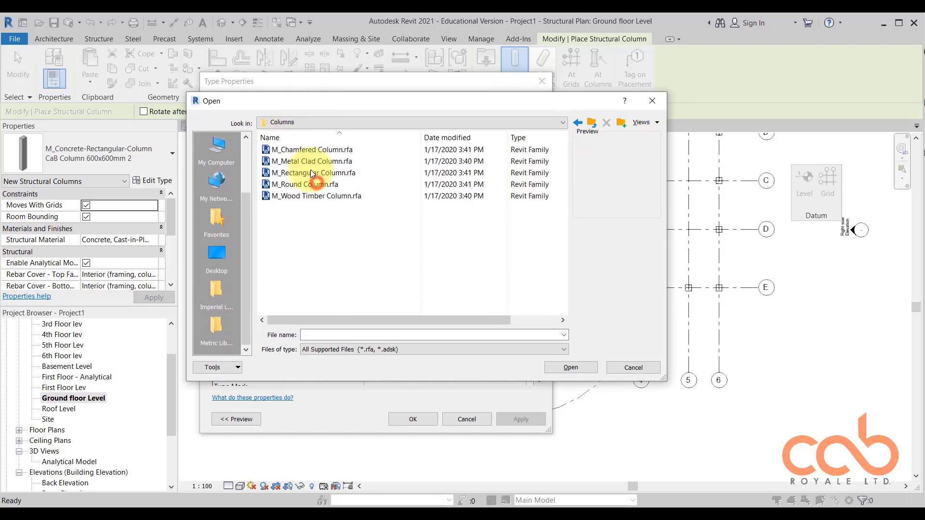
left_click(592, 123)
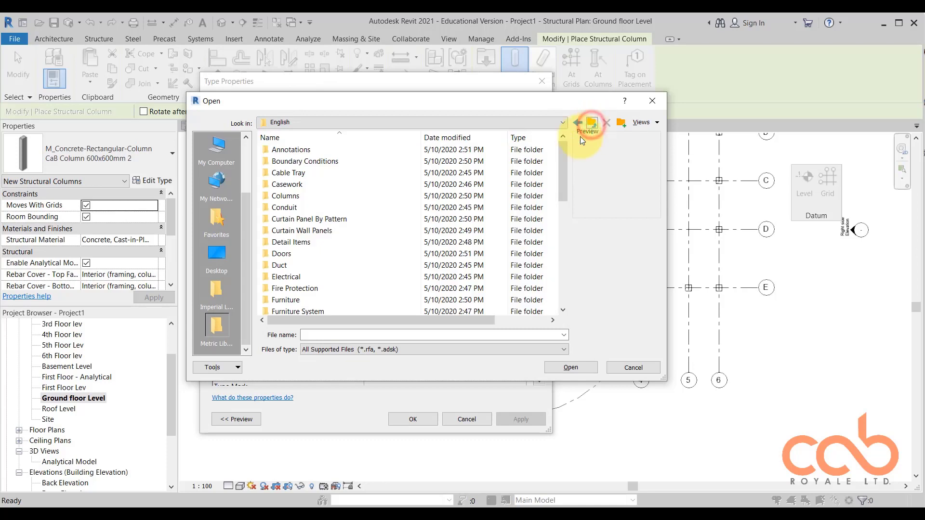
Load the M_Concrete-Round-Column.rfa family from the Concrete folder of the metric Structural Columns library.
left_click_drag(561, 151, 564, 224)
left_click(310, 254)
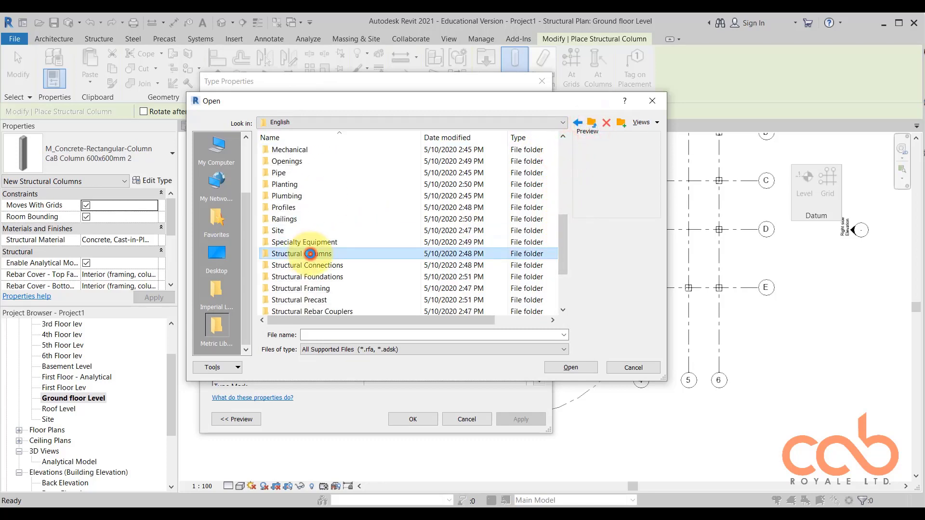
double_click(309, 253)
double_click(306, 149)
left_click(305, 151)
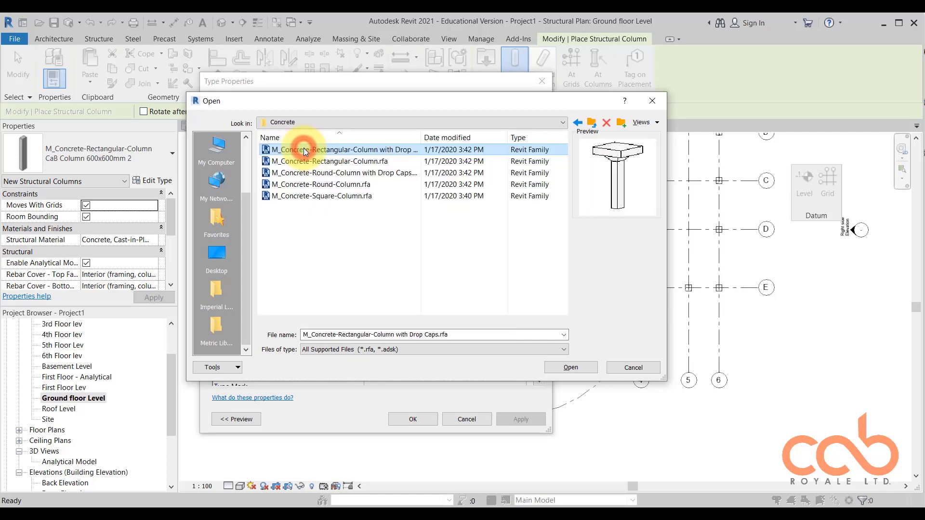
left_click(366, 185)
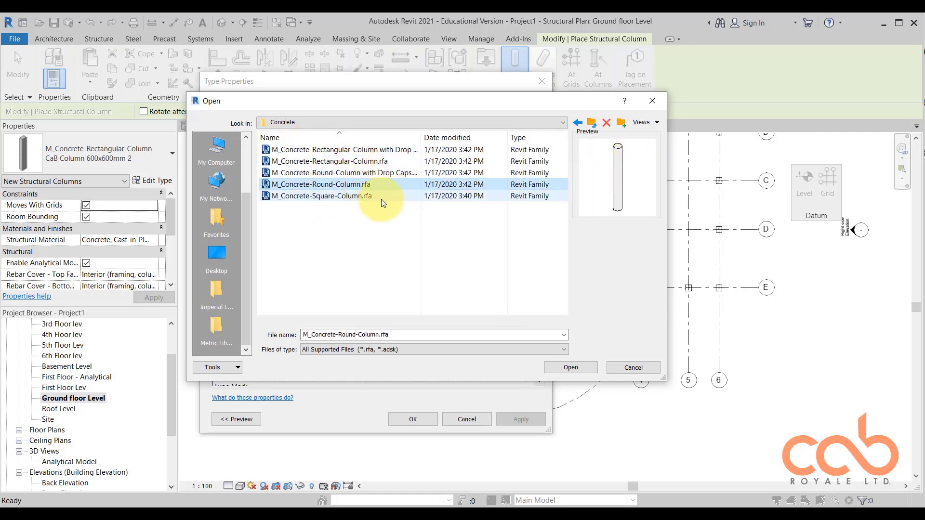
left_click(574, 368)
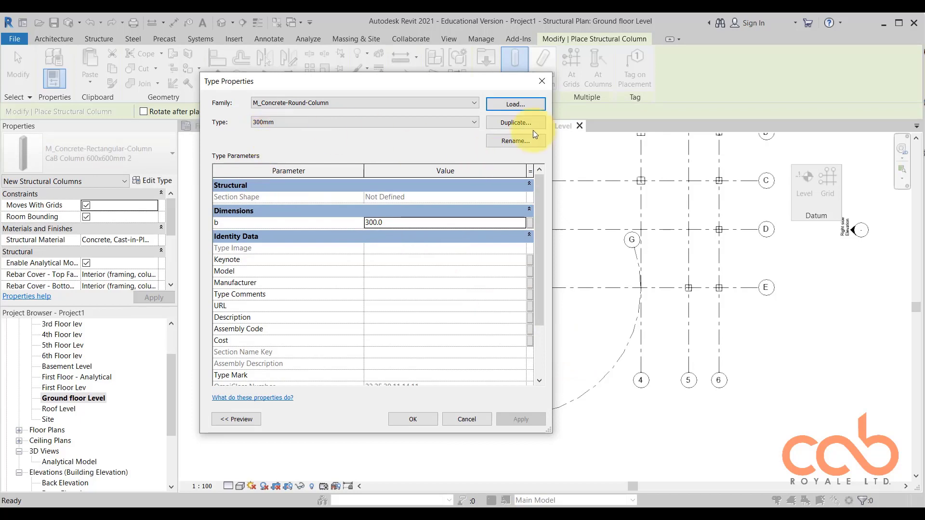
Duplicate the 300mm round column type under the name CaB Rd Column 600 Dia.
left_click(514, 123)
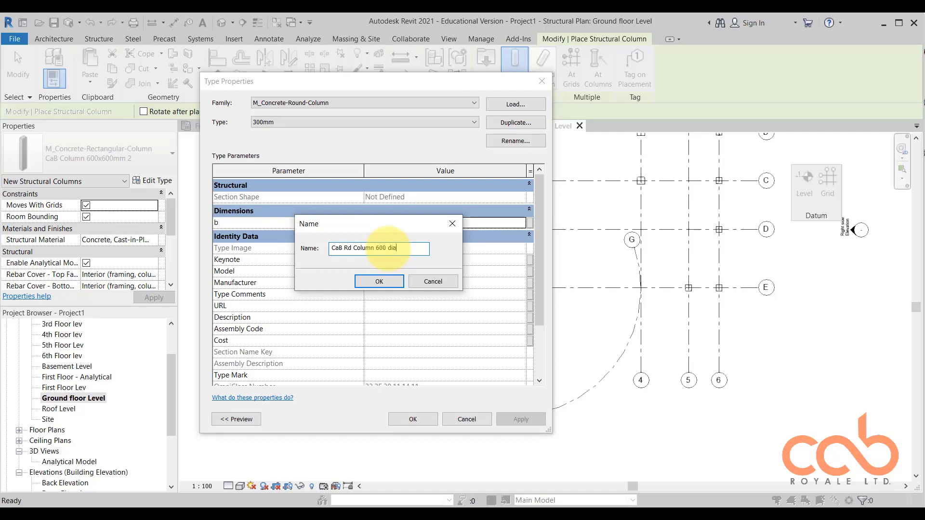
double_click(392, 247)
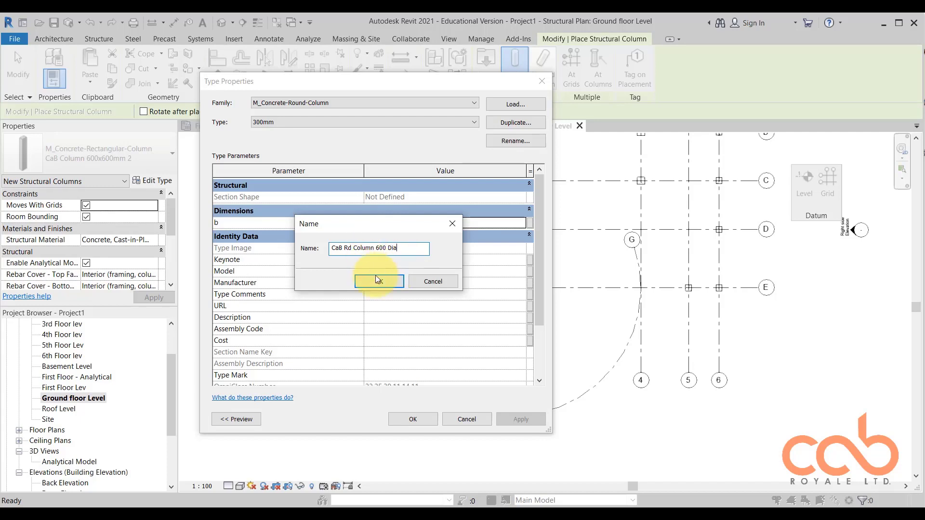
left_click(381, 281)
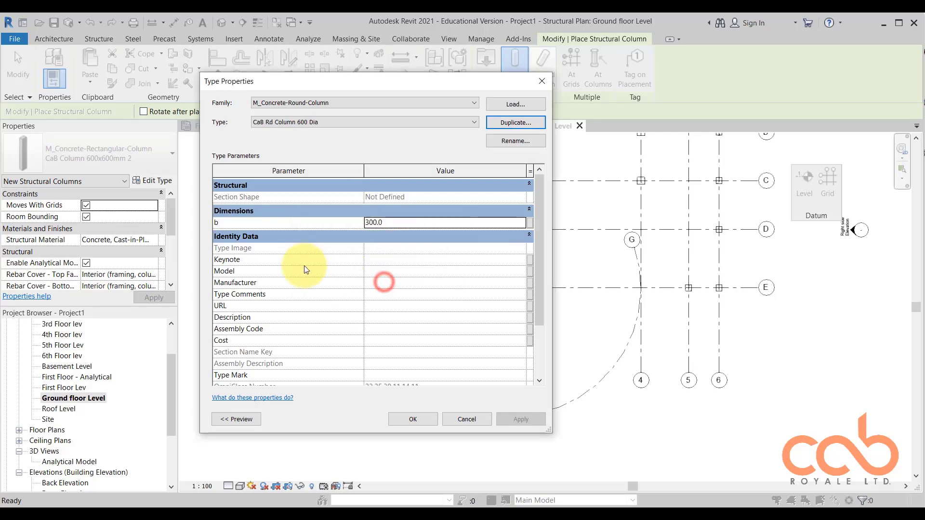
Set dimension b of the new round column type to 600 and accept the type properties.
left_click(394, 225)
left_click_drag(394, 225, 346, 225)
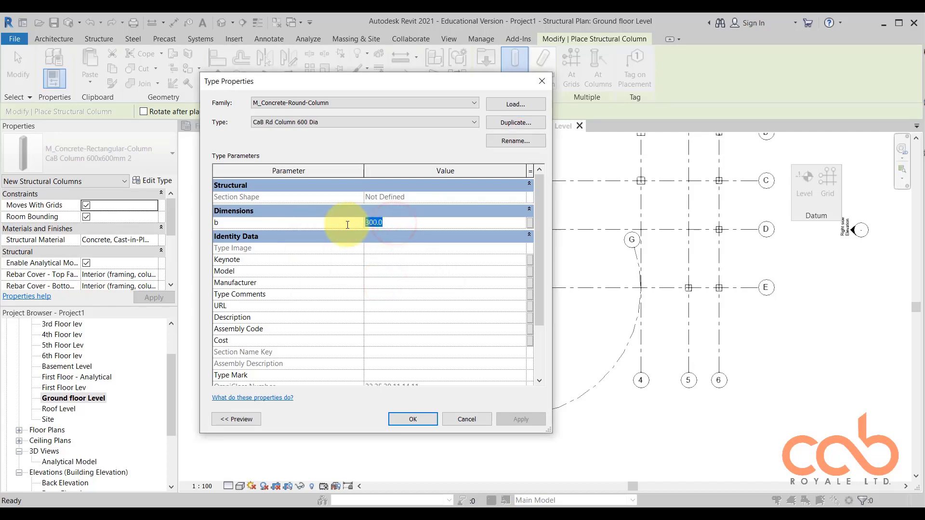
type("600")
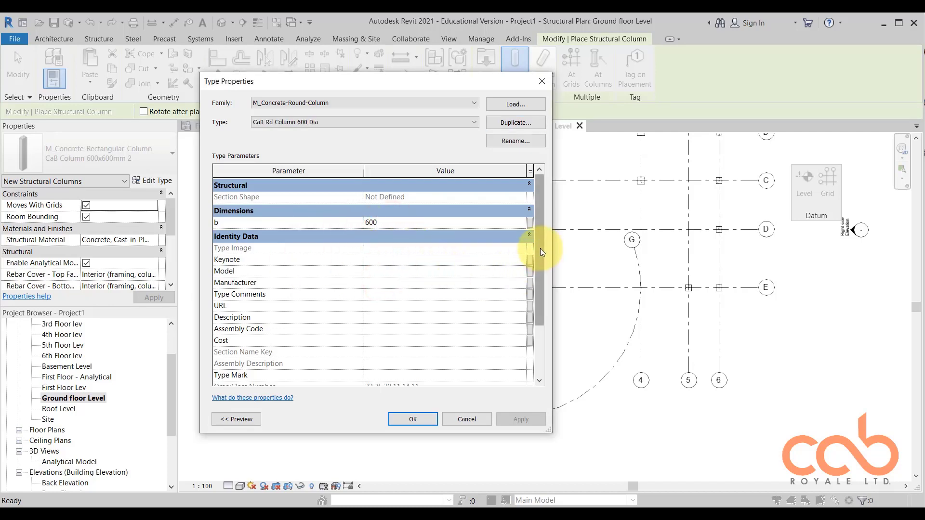
left_click_drag(542, 248, 557, 339)
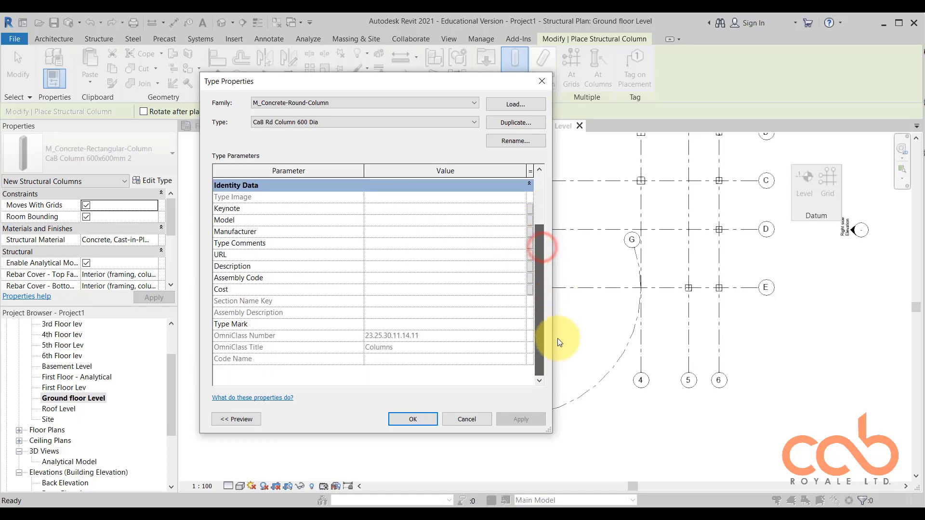
left_click(418, 418)
Place a 600 mm diameter round column where grid 3 crosses grid E, and end the column placement.
mouse_move(412, 323)
middle_mouse_down()
mouse_move(421, 326)
mouse_move(409, 325)
middle_mouse_up()
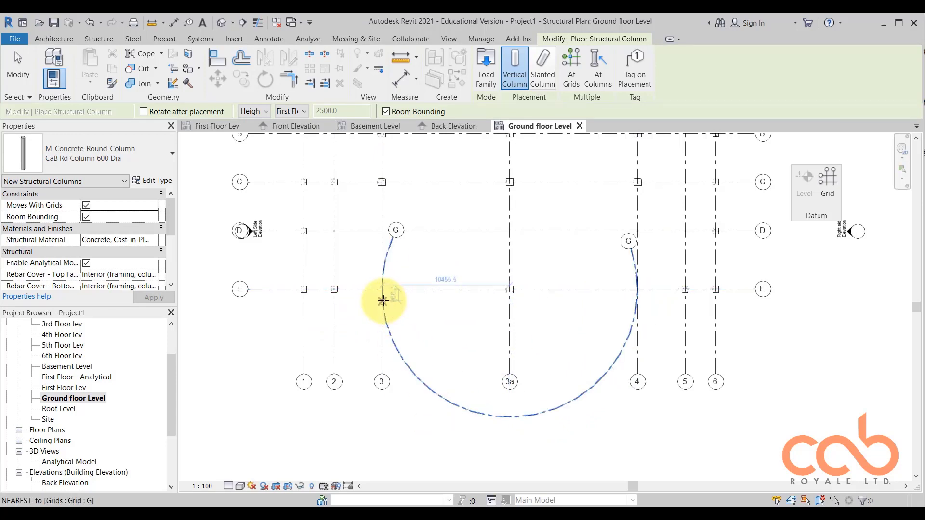
scroll(384, 298, "up", 5)
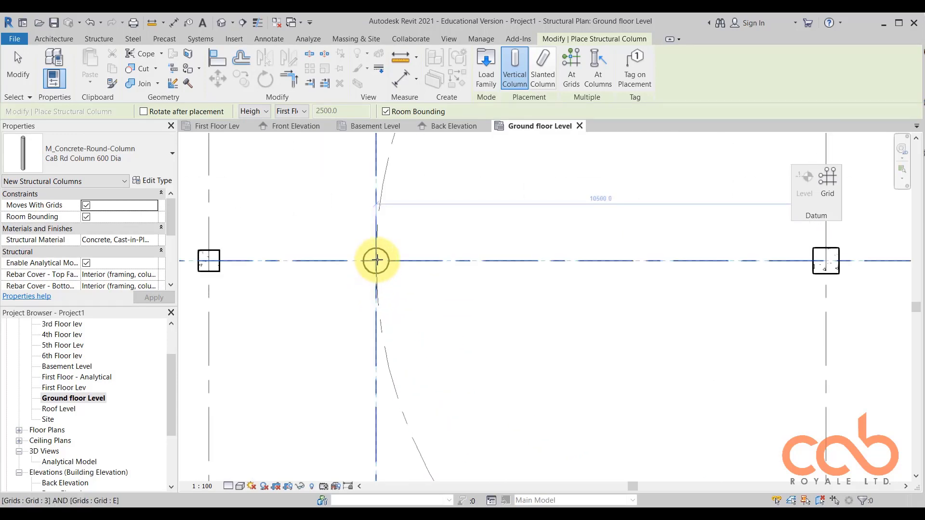
left_click(376, 261)
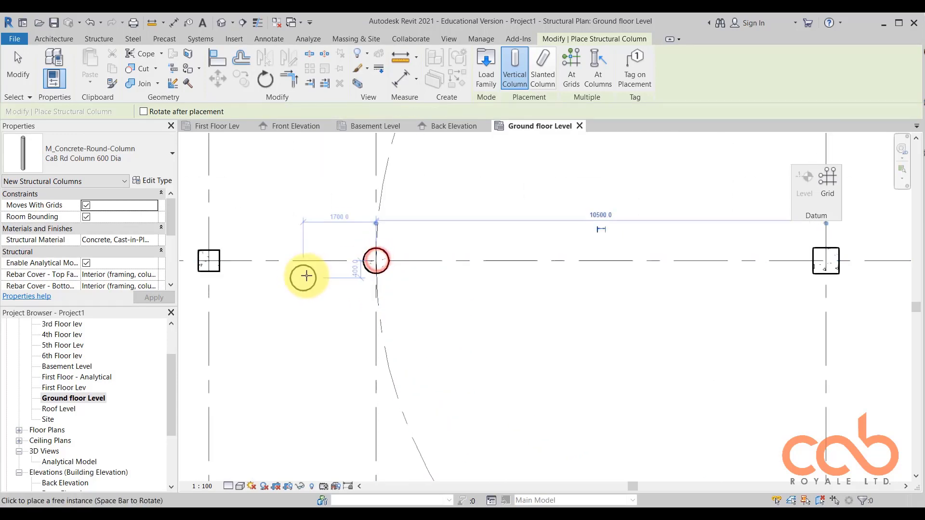
scroll(295, 283, "down", 6)
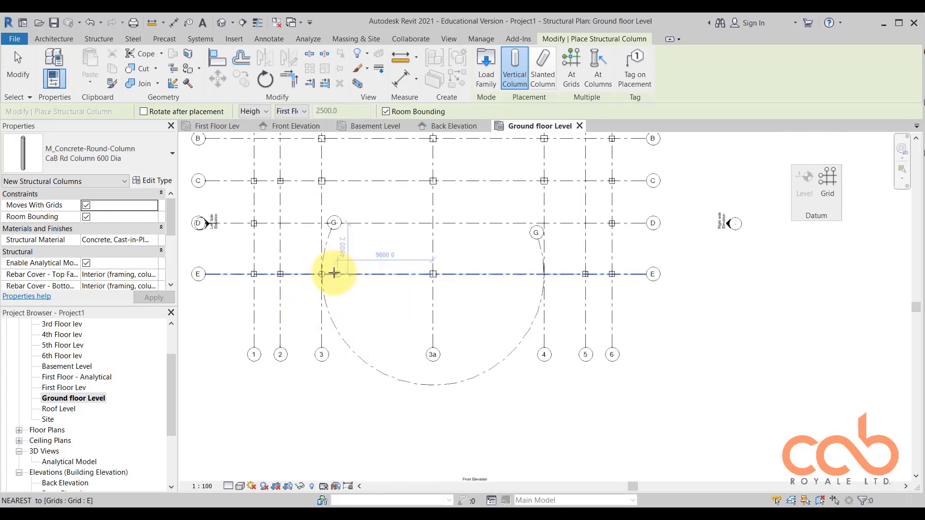
key("Escape")
key("Escape")
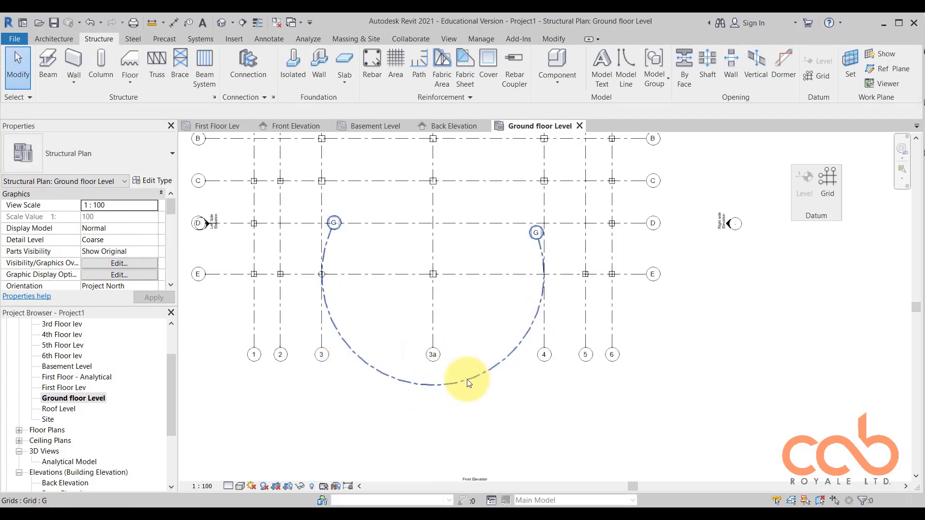
Start a radial array of the round column at grids 3 and E, accepting its detachment from the grids.
scroll(422, 343, "up", 2)
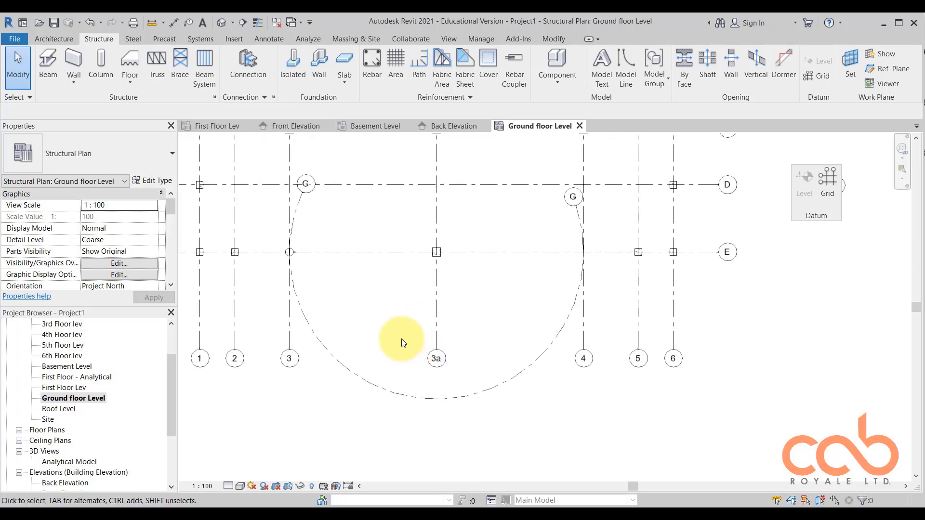
left_click(292, 255)
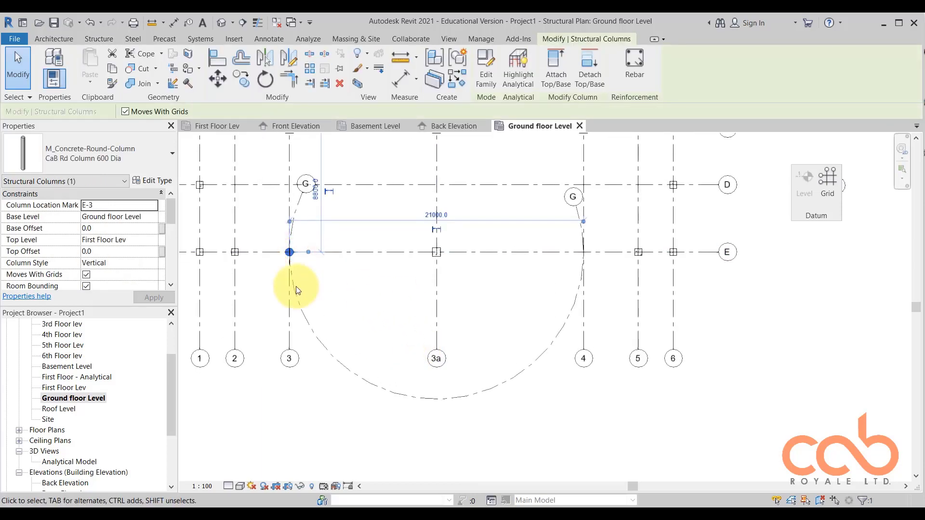
scroll(284, 268, "up", 2)
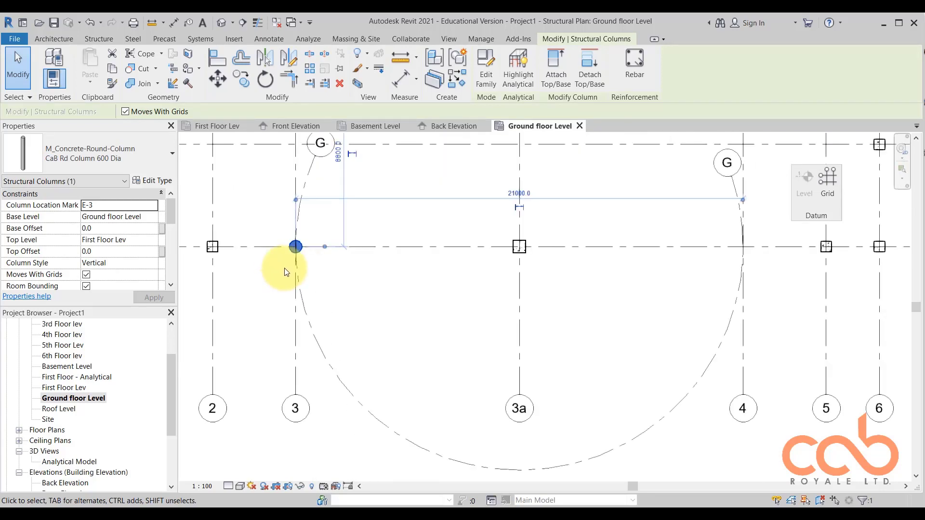
left_click(311, 68)
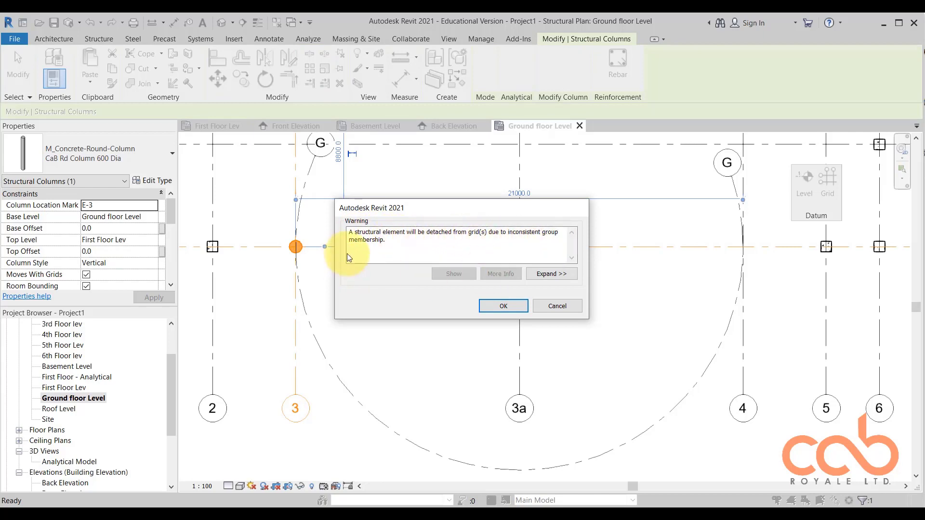
left_click(504, 306)
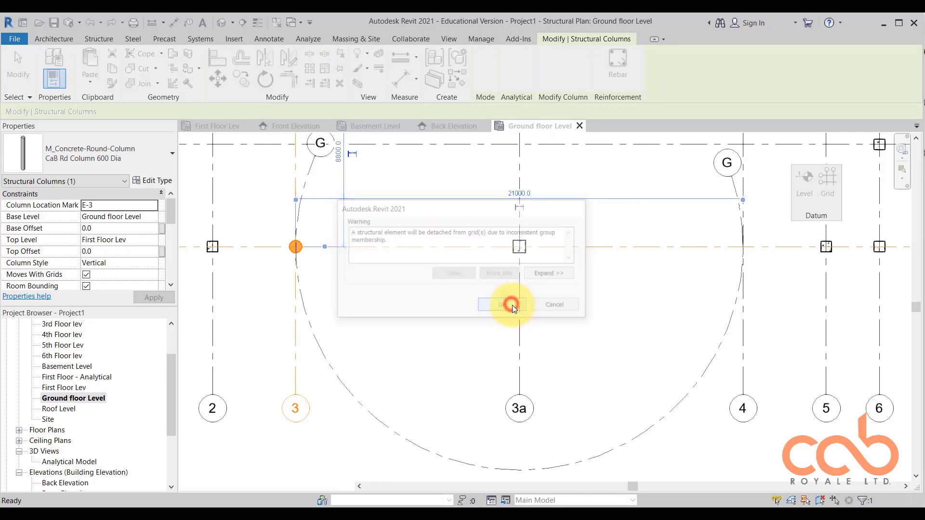
key("a")
key("r")
middle_click_drag(437, 313, 427, 303)
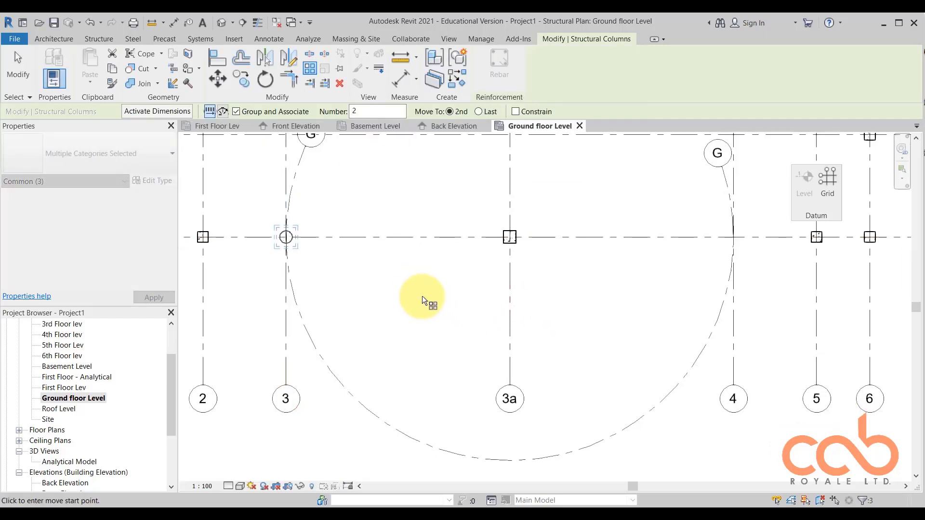
left_click(224, 114)
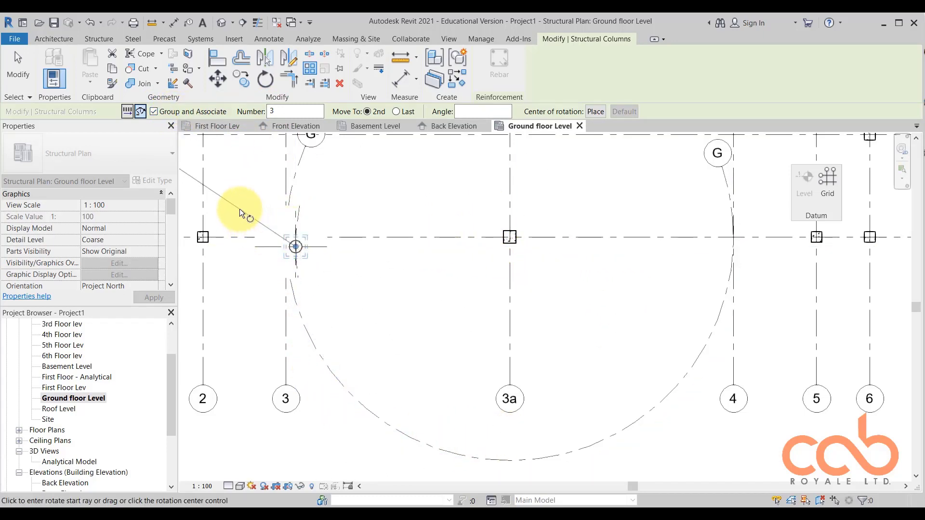
Set the radial array to 9 ungrouped items, with the move defined to the last item.
left_click(153, 111)
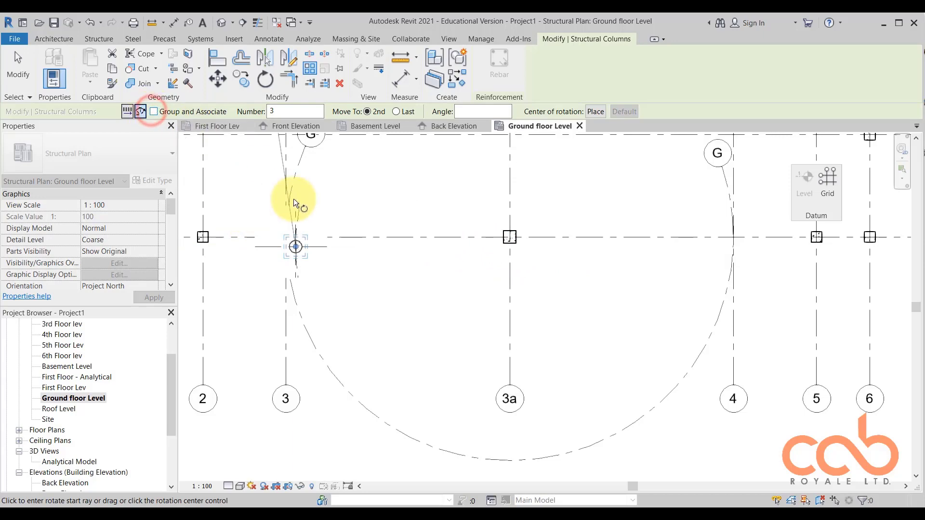
double_click(277, 114)
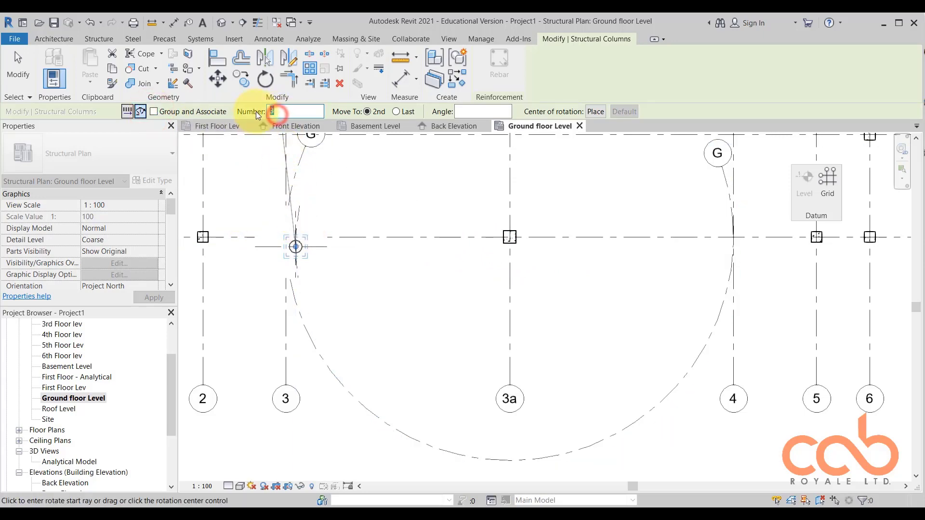
type("9")
middle_click_drag(269, 124, 275, 142)
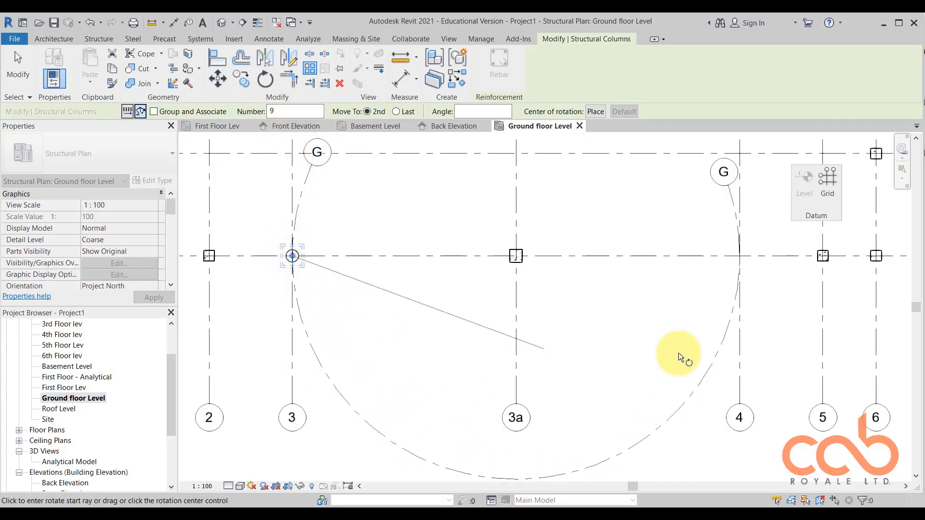
left_click(403, 113)
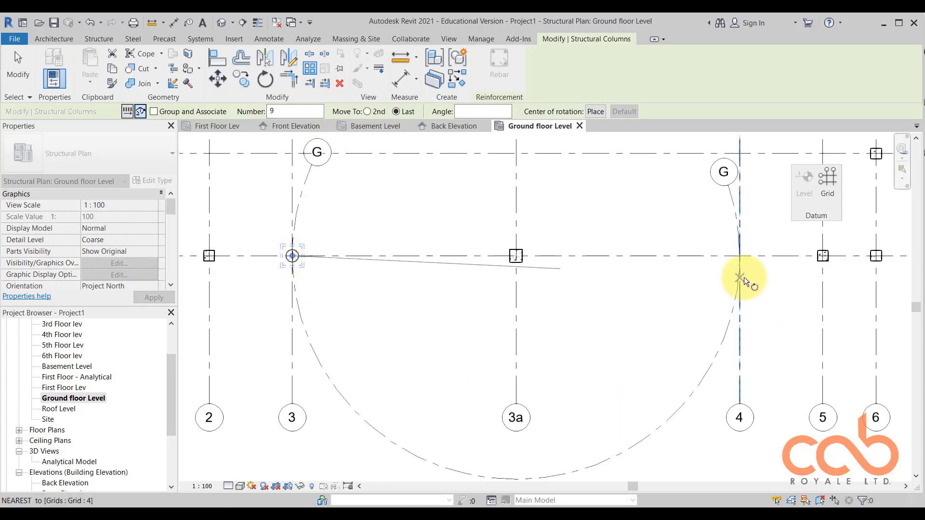
Place the array's center of rotation at the center of curved grid G, where grids 3a and E cross.
scroll(476, 330, "down", 2)
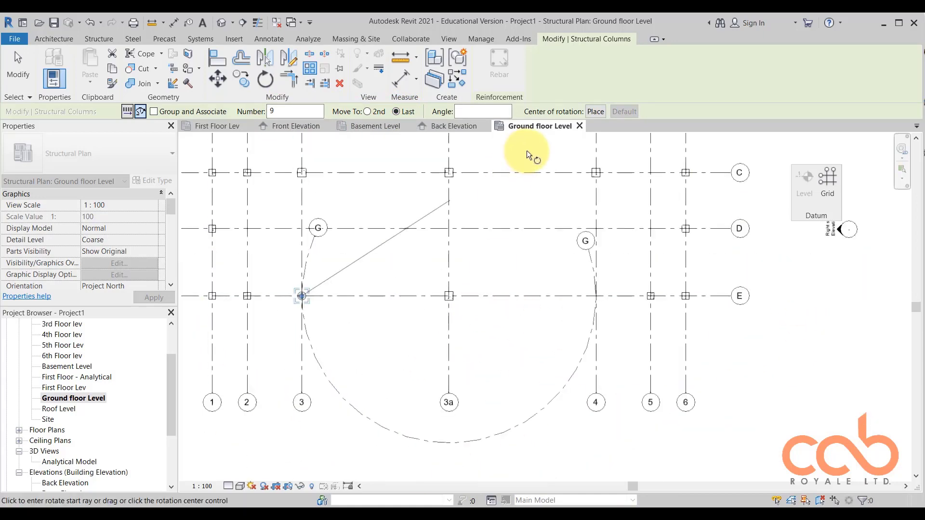
left_click(599, 113)
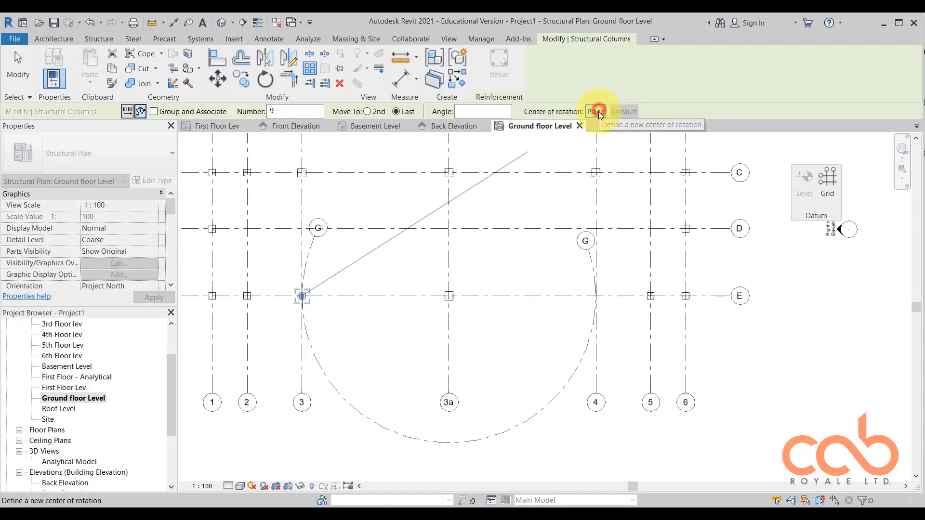
left_click(446, 297)
scroll(447, 296, "up", 1)
scroll(447, 296, "up", 4)
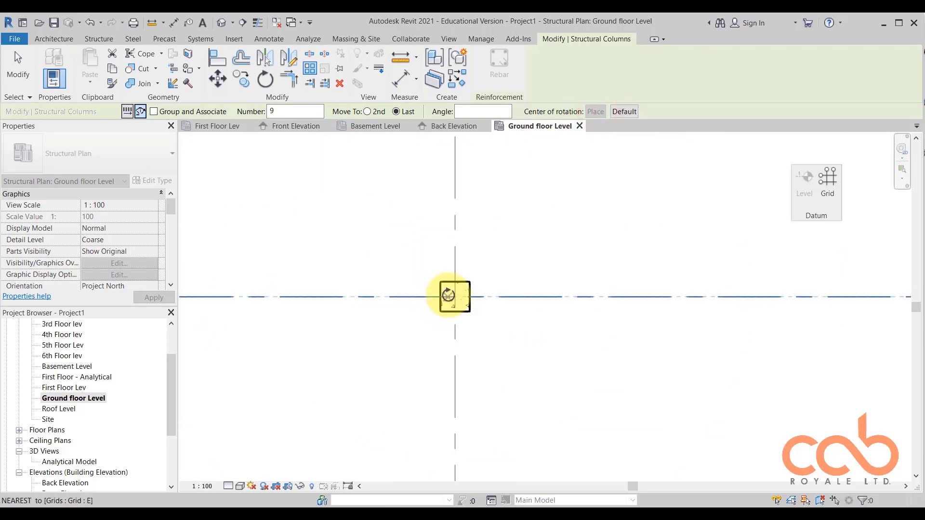
scroll(453, 295, "down", 3)
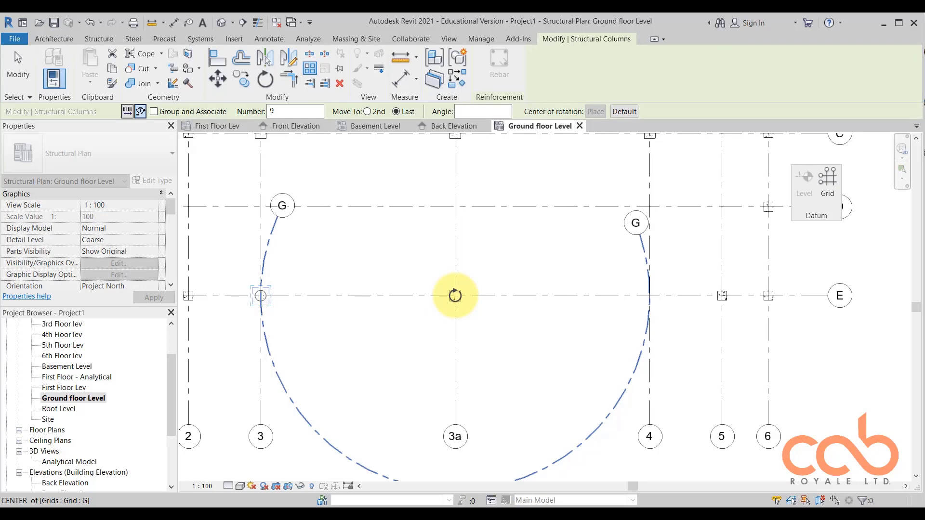
left_click(456, 295)
Sweep the array a half turn from grid E's grid 3 side to its grid 4 side, distributing the columns along curved grid G.
scroll(453, 292, "down", 1)
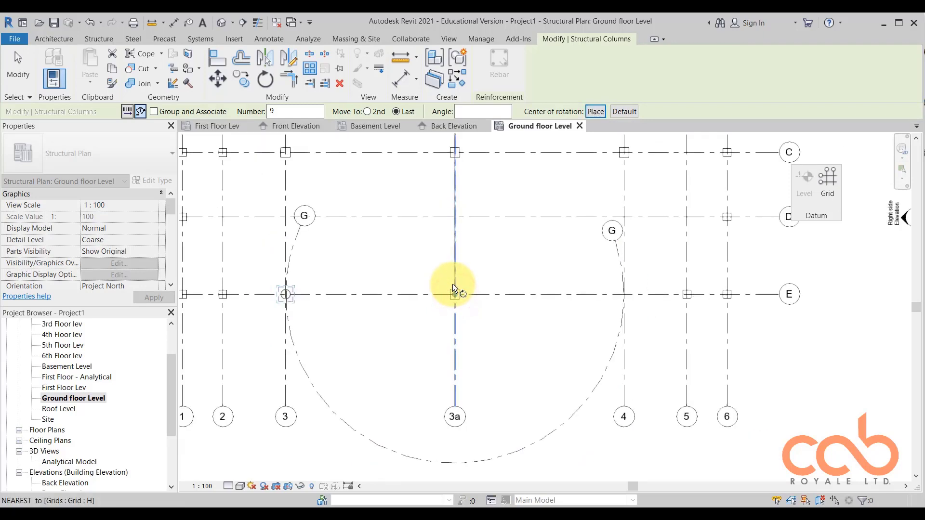
left_click(371, 291)
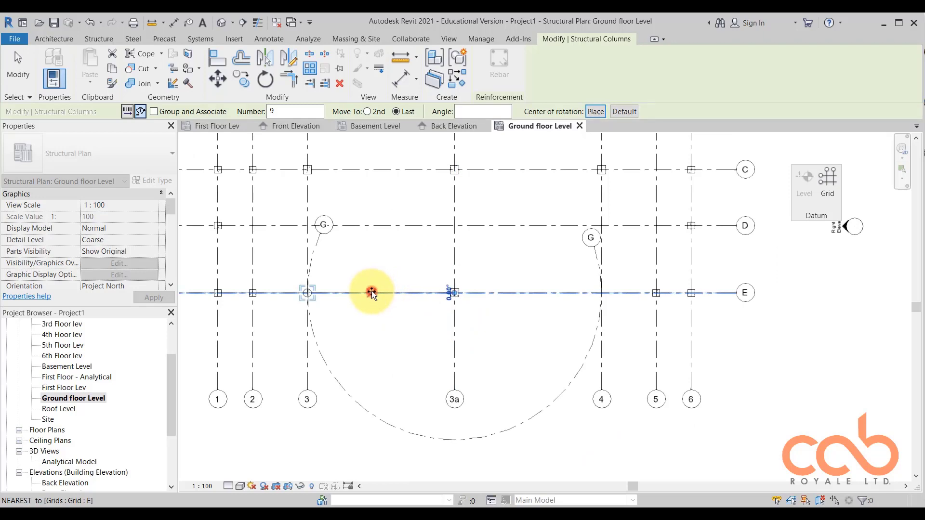
left_click(568, 294)
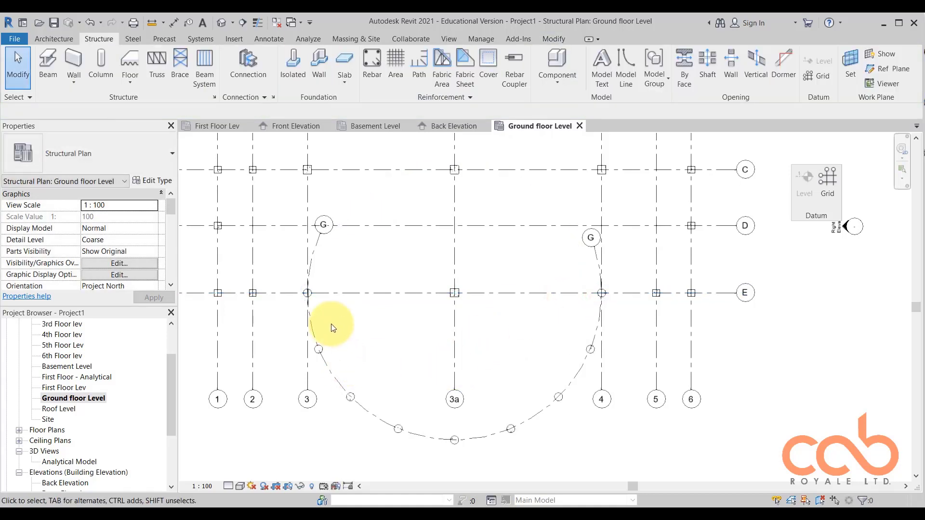
scroll(341, 329, "down", 1)
scroll(497, 390, "down", 2)
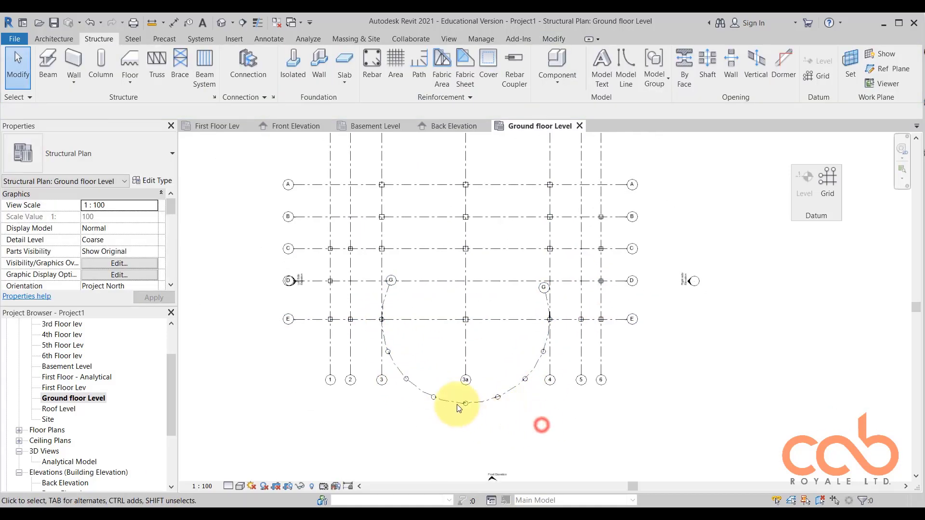
scroll(465, 402, "down", 2)
scroll(446, 366, "up", 2)
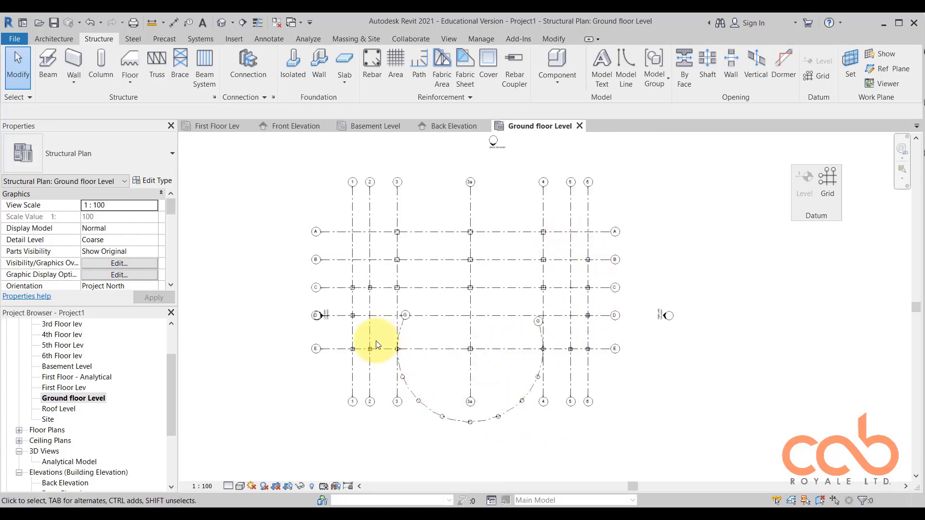
Inspect the placed columns in the default 3D view, and examine their base and top against the levels in the Front Elevation.
left_click(222, 24)
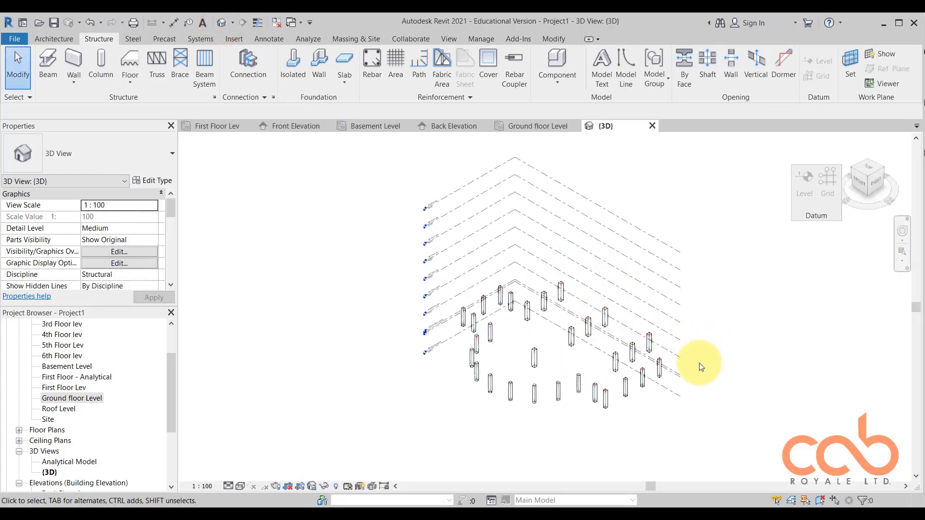
middle_click_drag(702, 359, 768, 337, "shift")
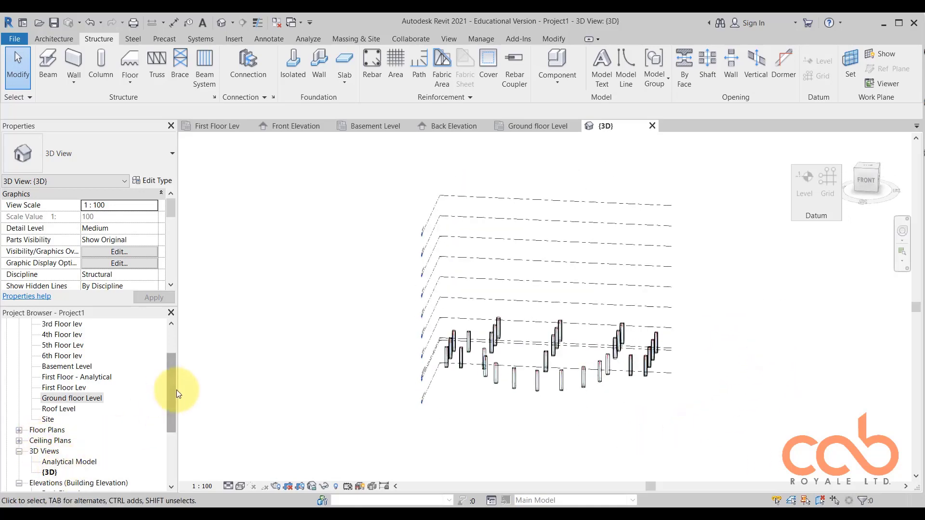
left_click_drag(177, 390, 180, 424)
double_click(62, 429)
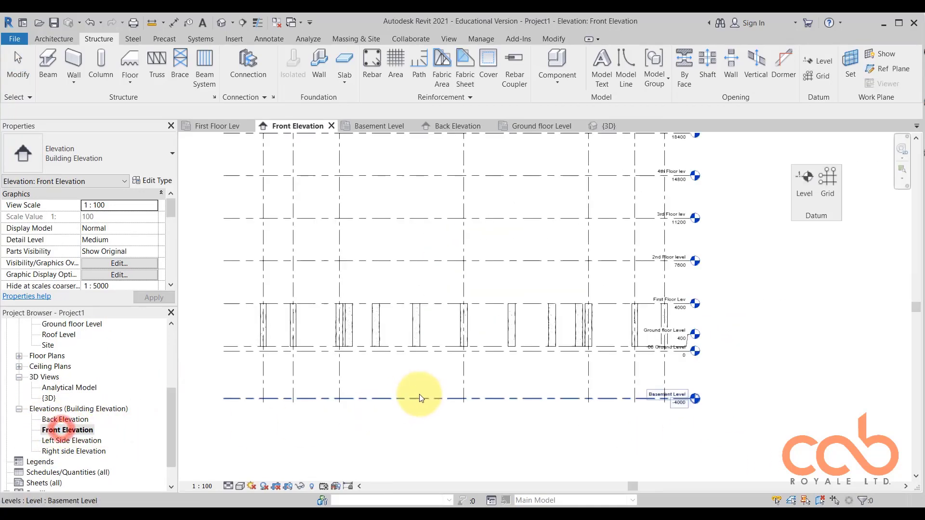
scroll(668, 359, "up", 4)
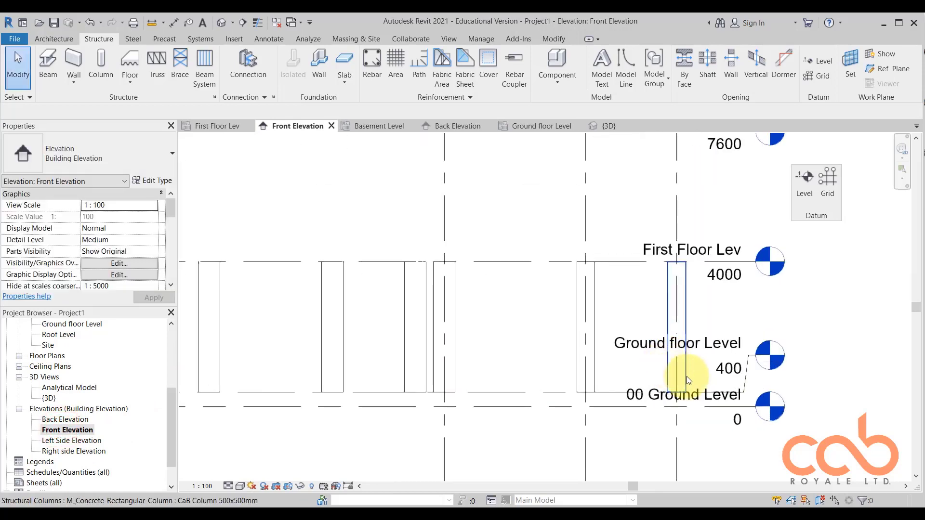
scroll(687, 381, "down", 5)
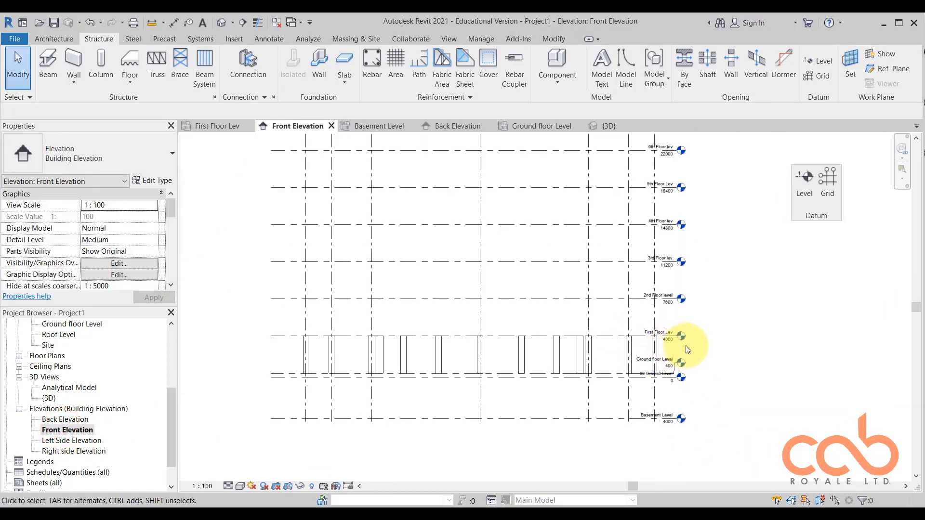
middle_click_drag(725, 352, 712, 381)
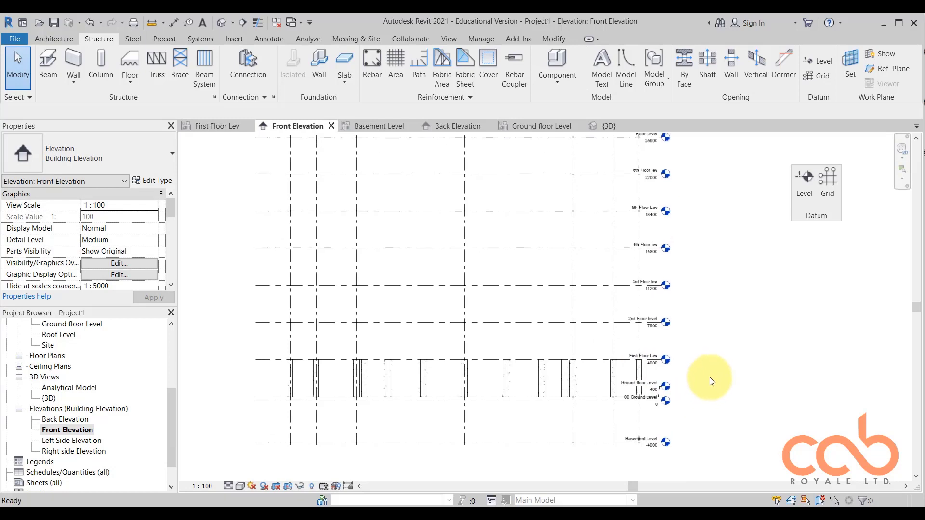
scroll(712, 371, "down", 2)
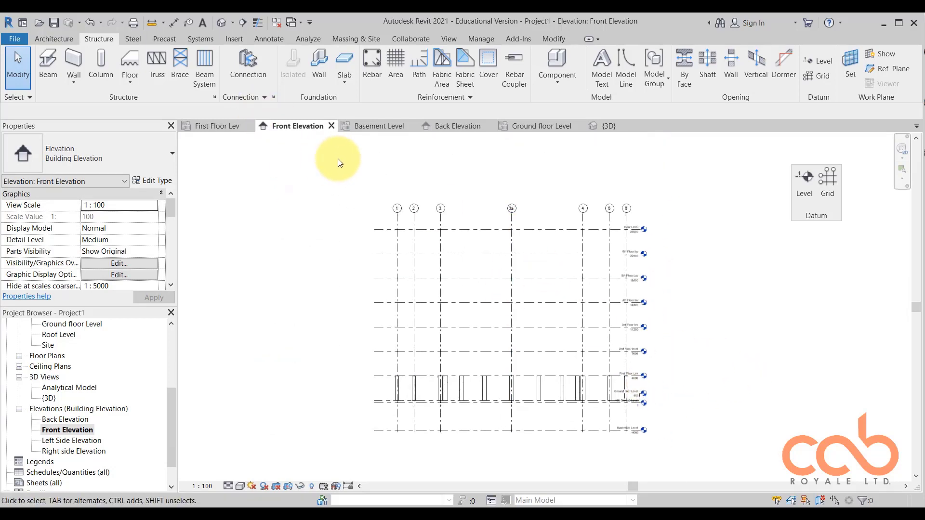
middle_click_drag(470, 271, 436, 272)
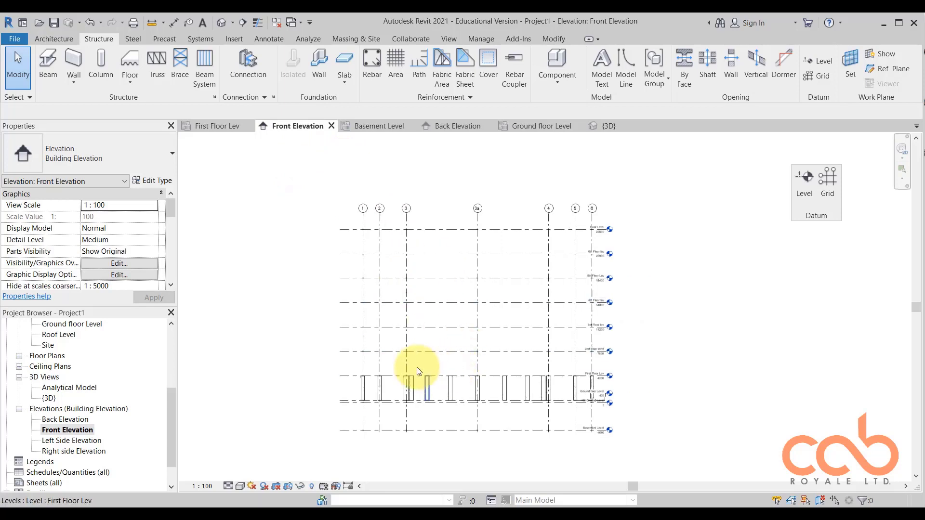